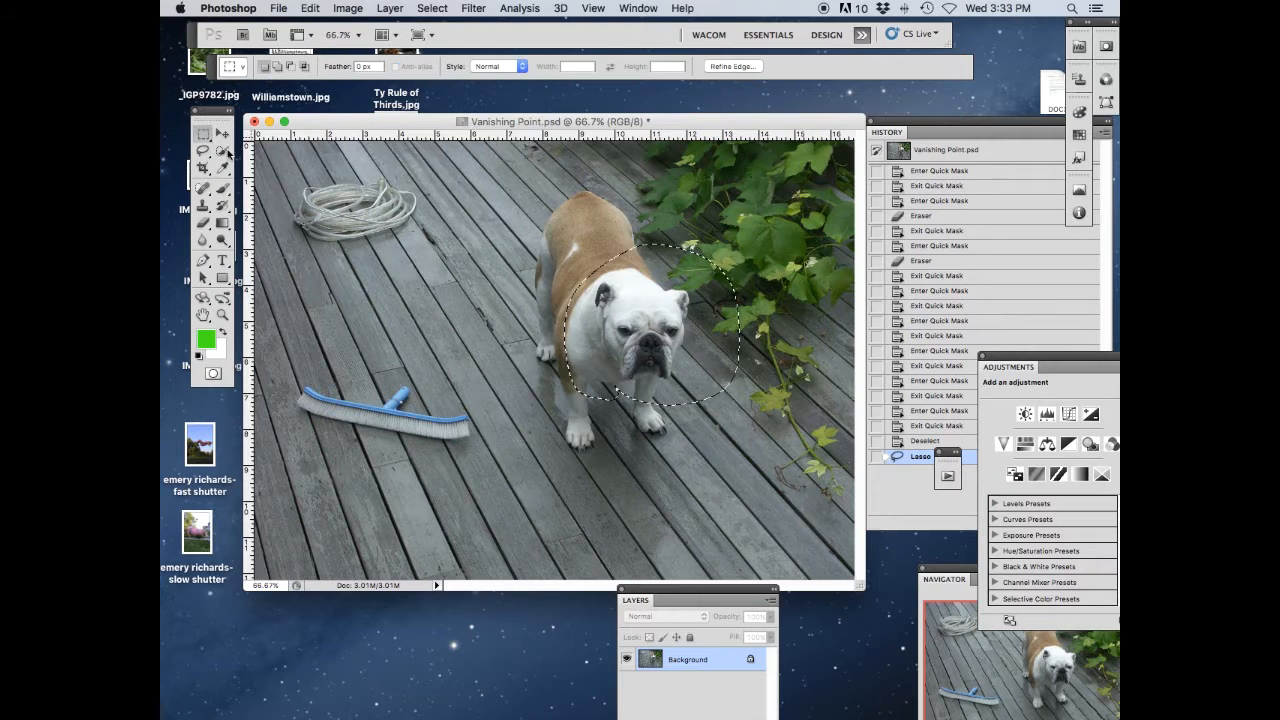
- Try painting green inside a rectangular marquee over the deck and brush, undoing the paint and clearing the selection
left_click_drag(352, 252, 514, 432)
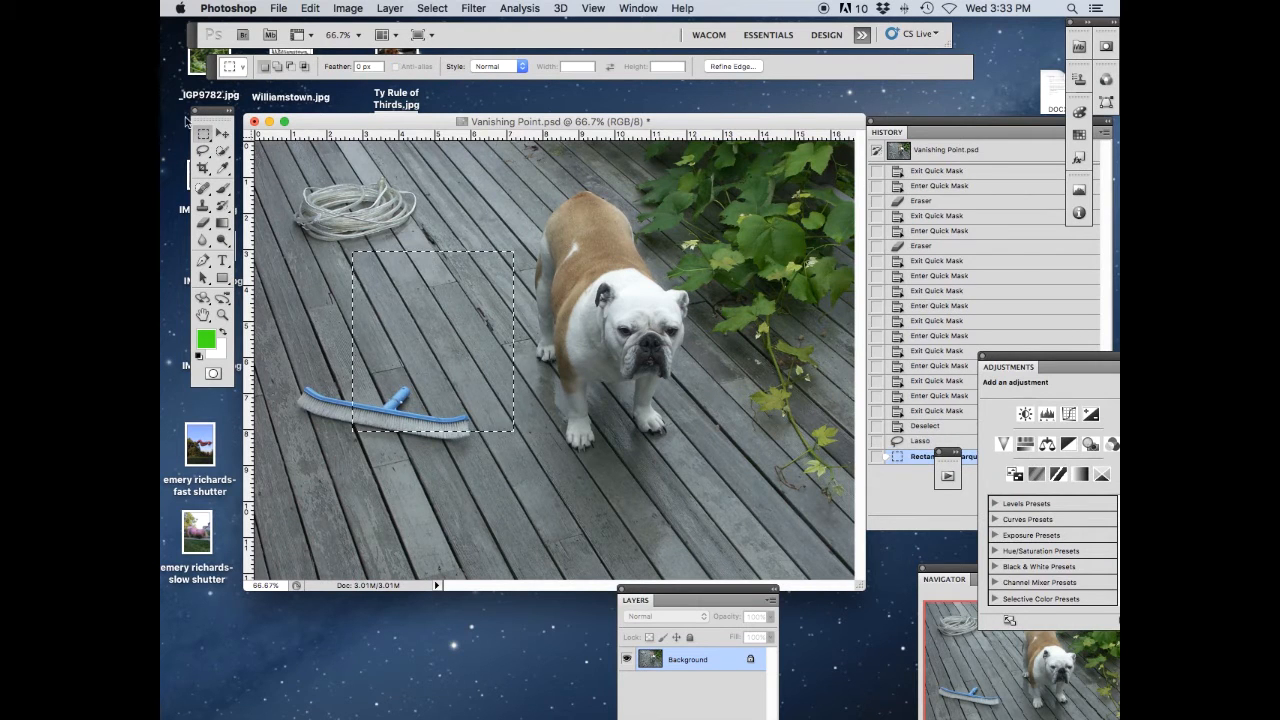
left_click(224, 190)
mouse_move(357, 206)
left_mouse_down()
mouse_move(335, 279)
mouse_move(445, 224)
mouse_move(301, 411)
mouse_move(436, 316)
mouse_move(479, 302)
mouse_move(517, 314)
mouse_move(586, 491)
left_mouse_up()
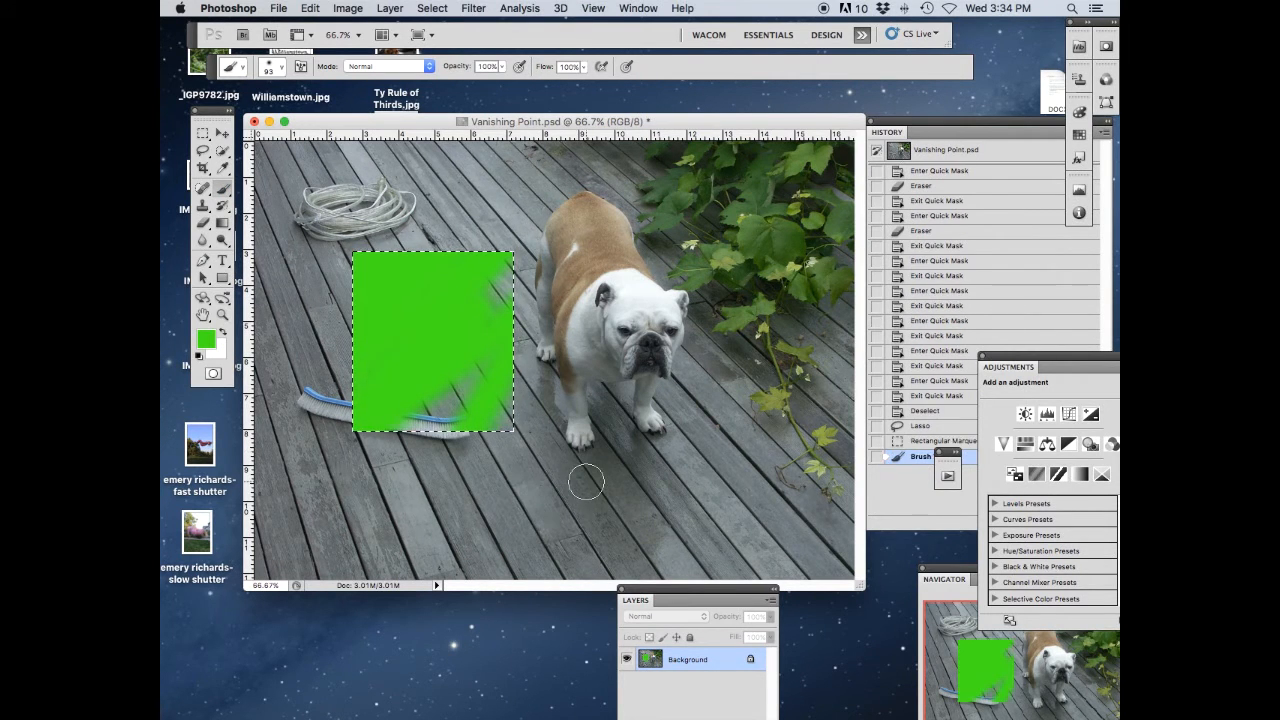
key("super+z")
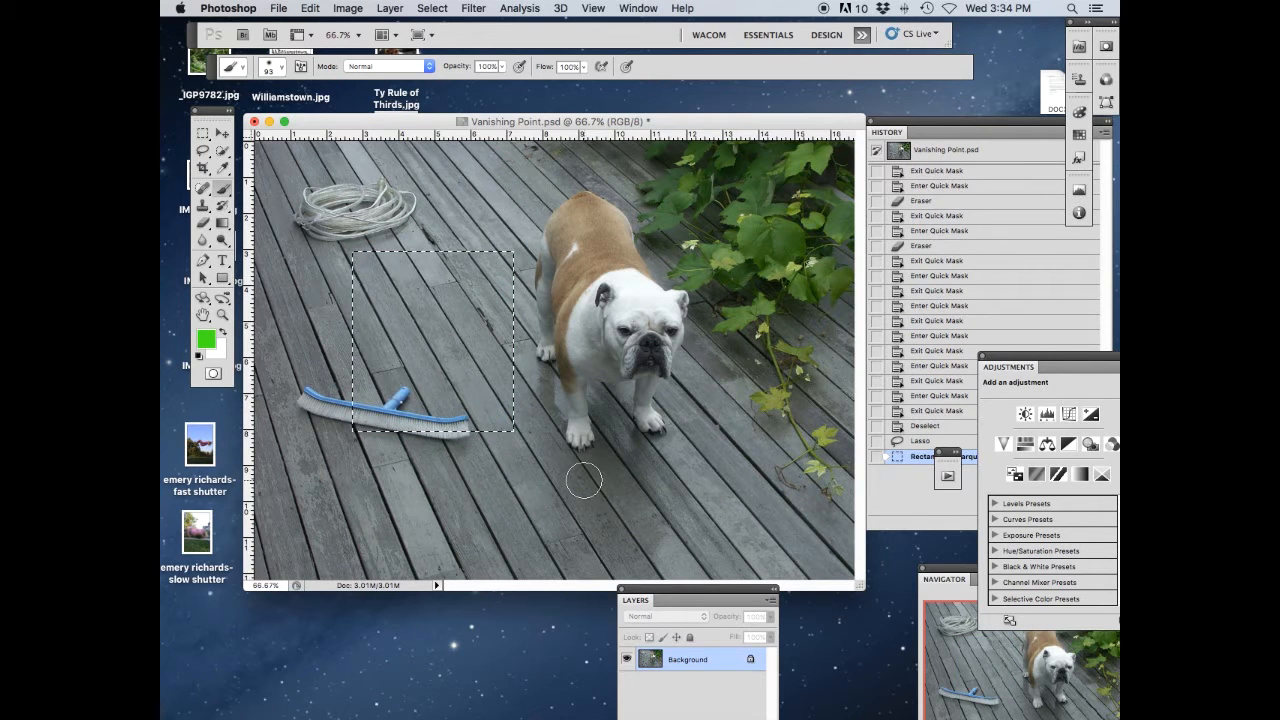
key("super+d")
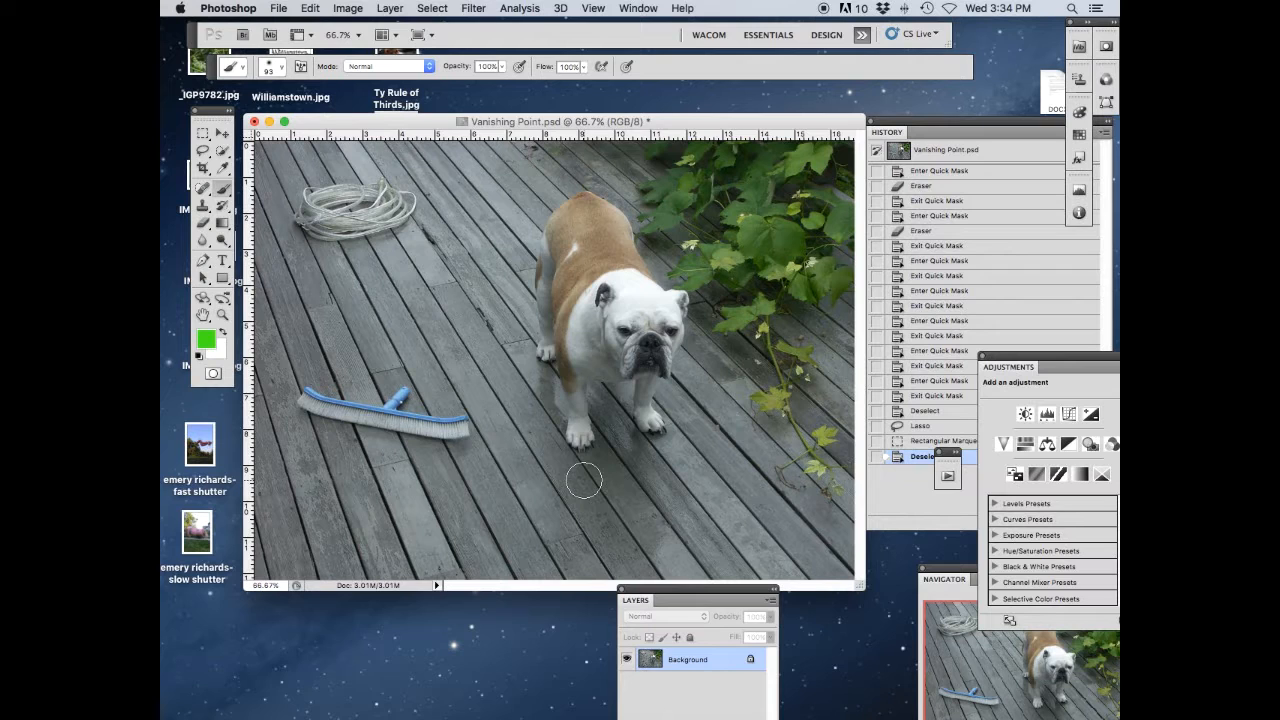
- Select the brown fur on the dog's back using the Magic Wand with a tolerance of 30
left_click(226, 153)
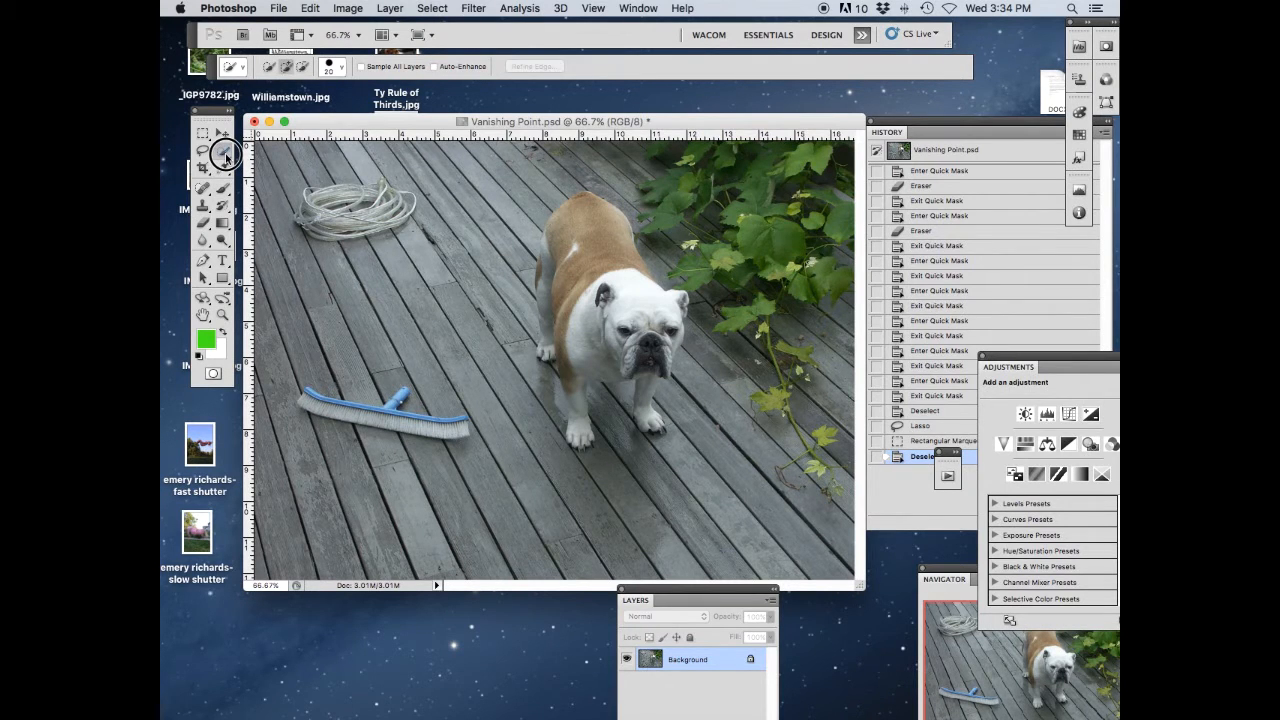
left_click_drag(226, 153, 266, 165)
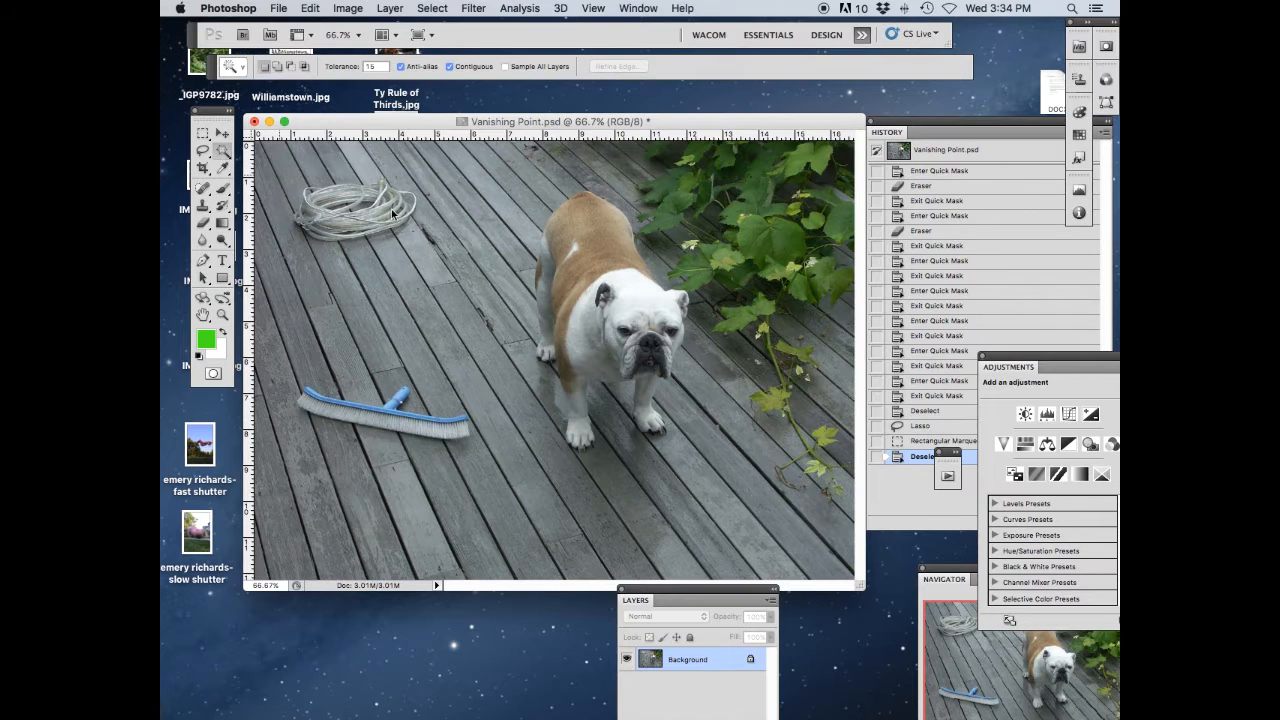
left_click(587, 247)
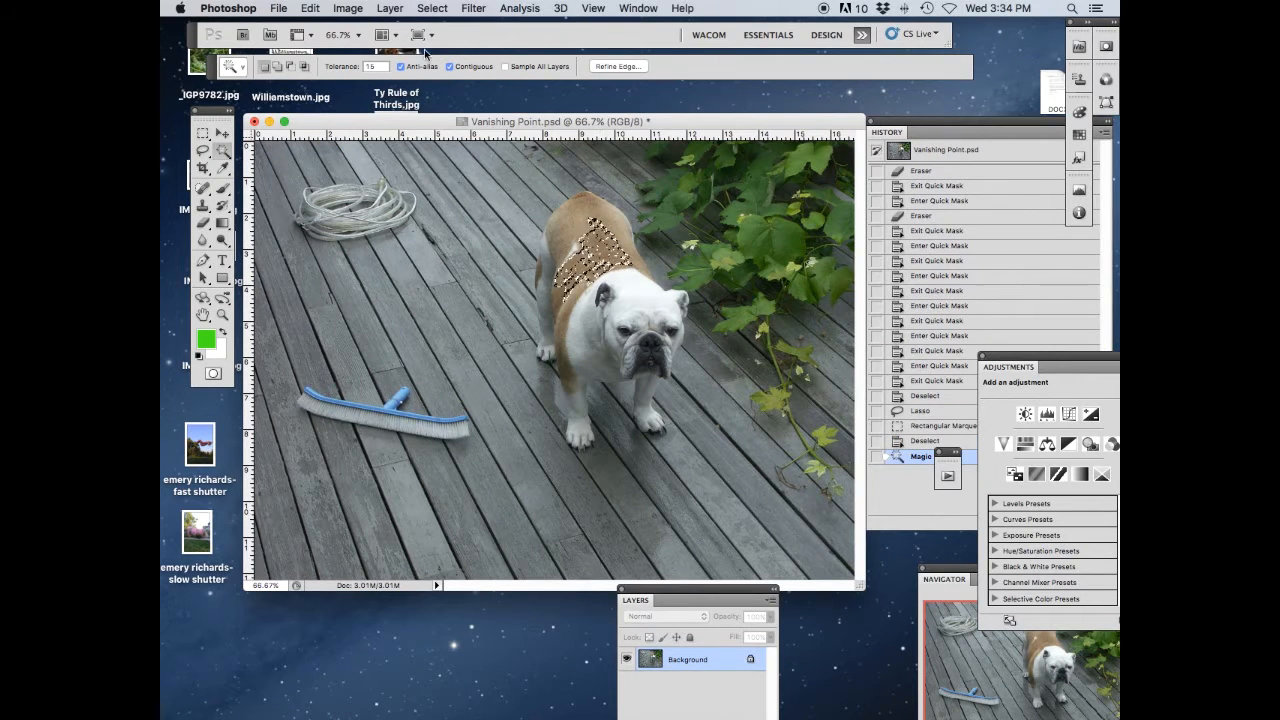
left_click(373, 66)
type("30")
left_click(586, 222)
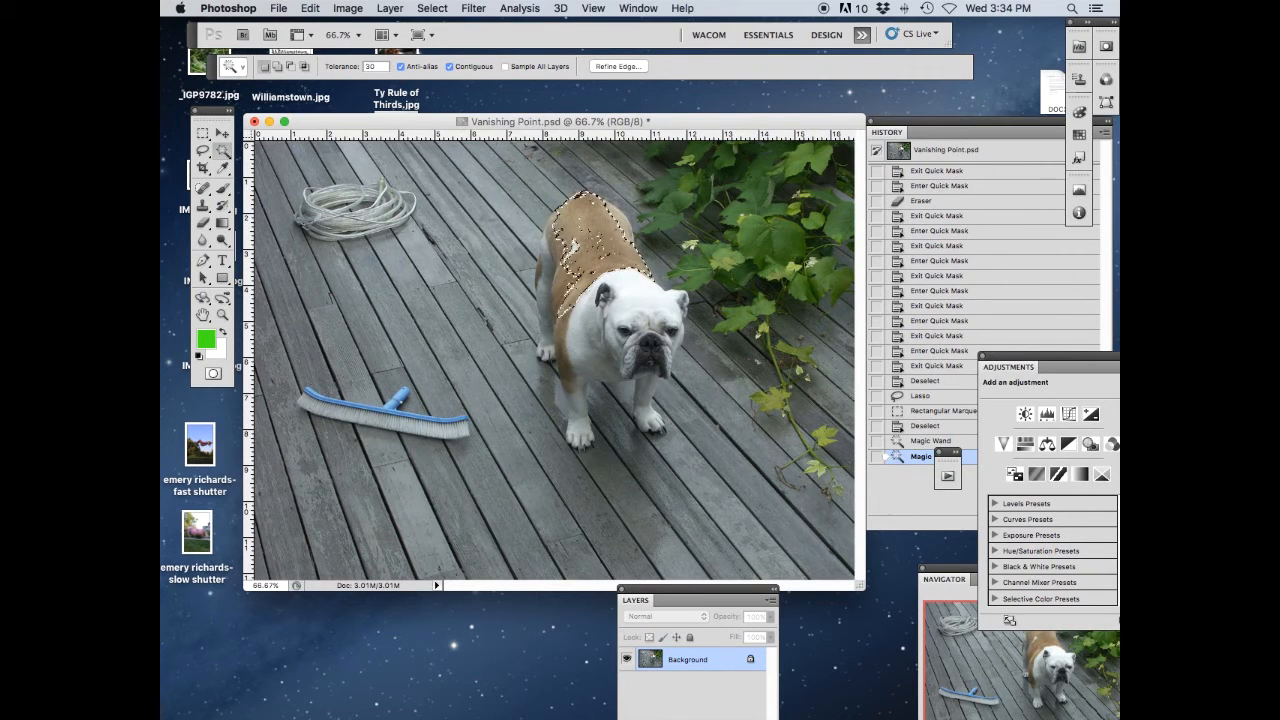
key("ctrl+Up")
key("ctrl+Up")
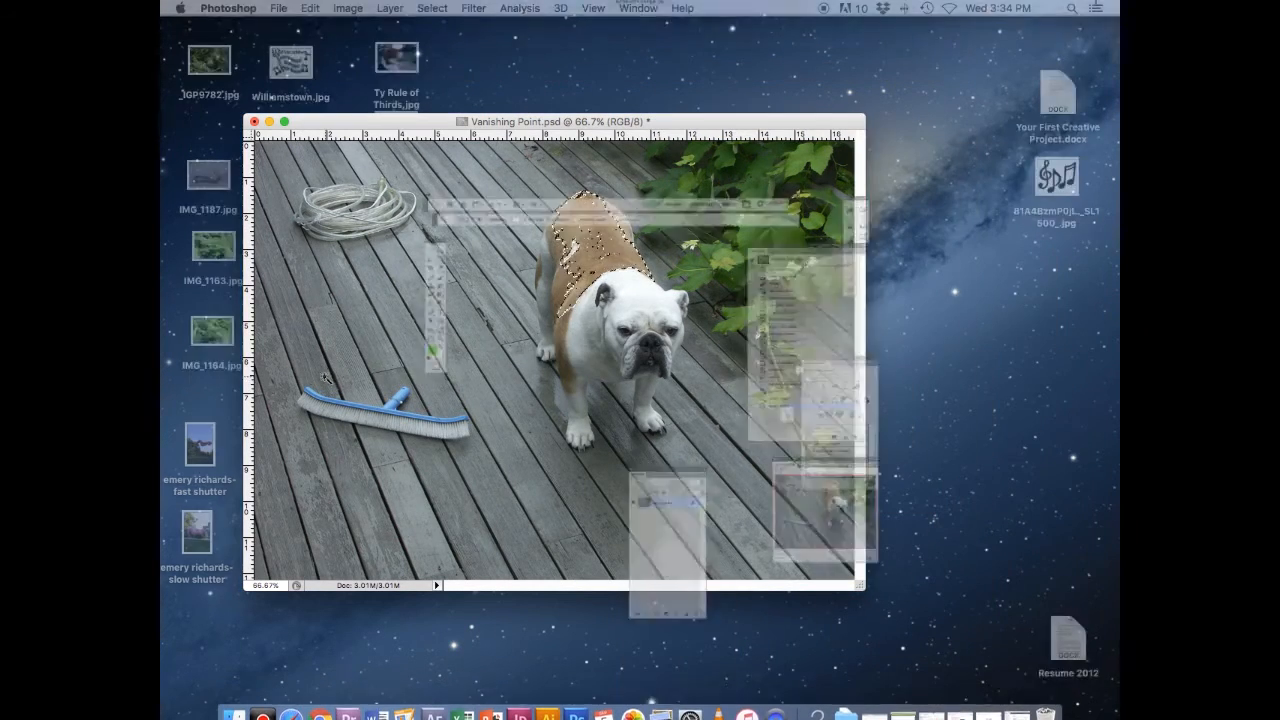
- In Quick Mask mode, erase the mask over the dog's back, side and face with a size 60 eraser, and convert it to a selection
key("q")
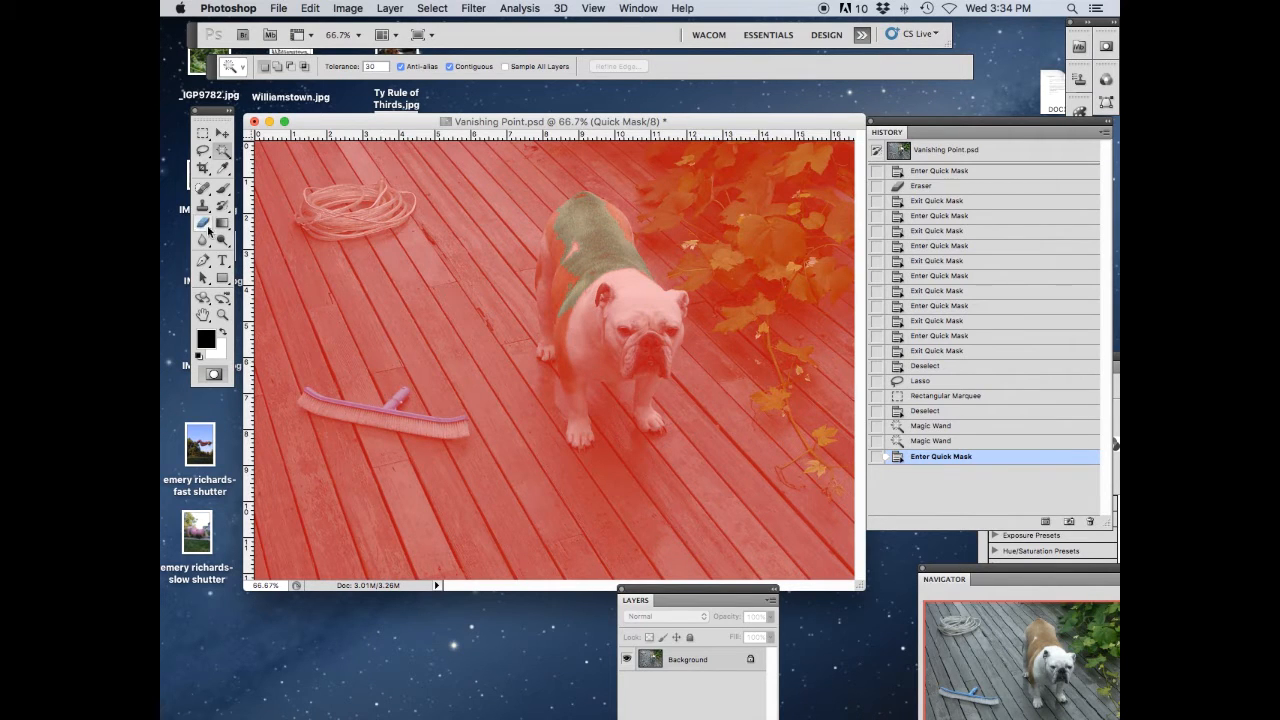
left_click(204, 224)
mouse_move(574, 247)
left_mouse_down()
mouse_move(571, 338)
mouse_move(598, 265)
mouse_move(625, 333)
mouse_move(623, 275)
mouse_move(665, 332)
mouse_move(633, 334)
mouse_move(613, 270)
left_mouse_up()
key("bracketright")
key("bracketright")
key("bracketright")
key("bracketright")
key("bracketright")
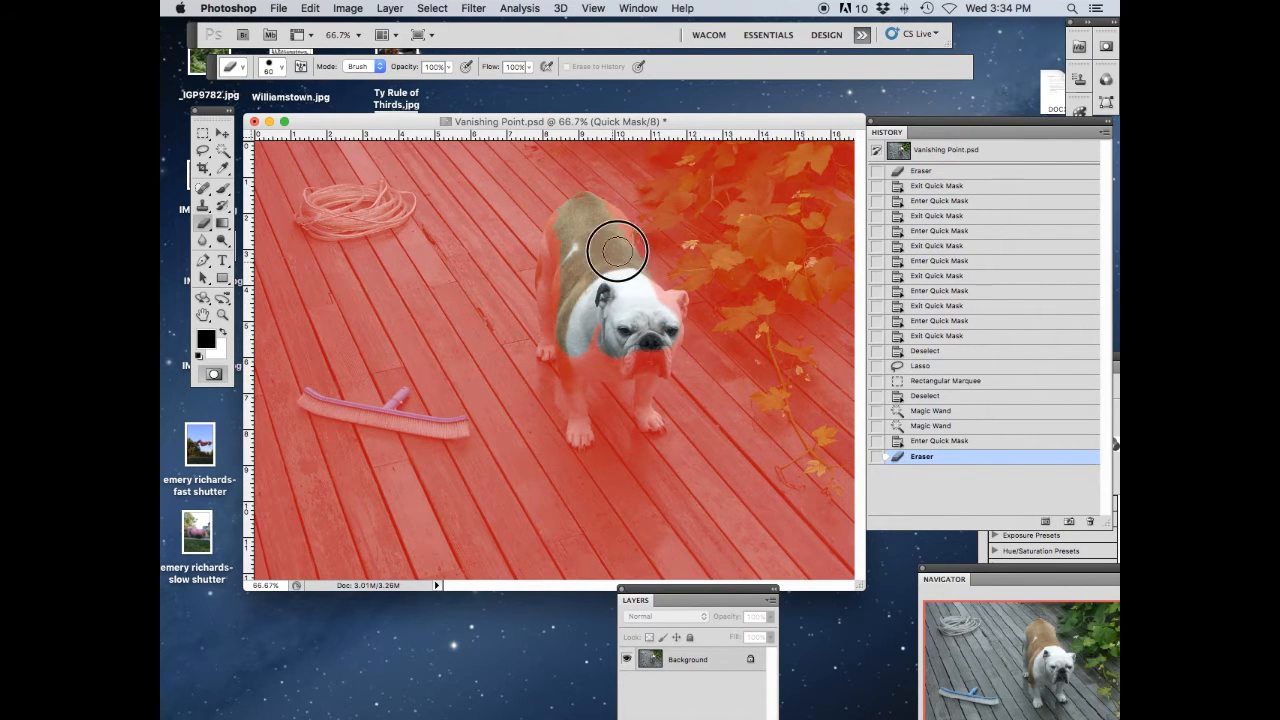
left_click(591, 215)
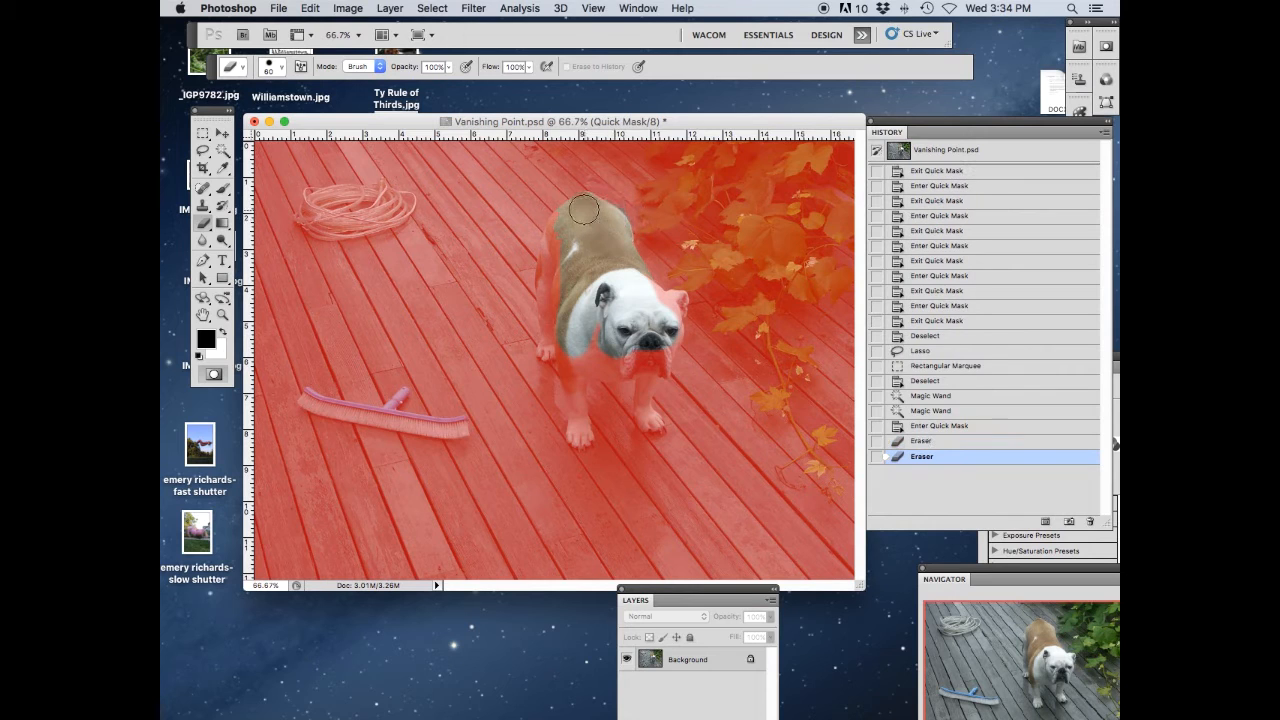
left_click(582, 205)
mouse_move(563, 267)
left_mouse_down()
mouse_move(578, 364)
mouse_move(556, 252)
left_mouse_up()
mouse_move(660, 310)
left_mouse_down()
mouse_move(653, 357)
mouse_move(632, 361)
mouse_move(600, 292)
mouse_move(594, 305)
mouse_move(664, 312)
mouse_move(638, 362)
left_mouse_up()
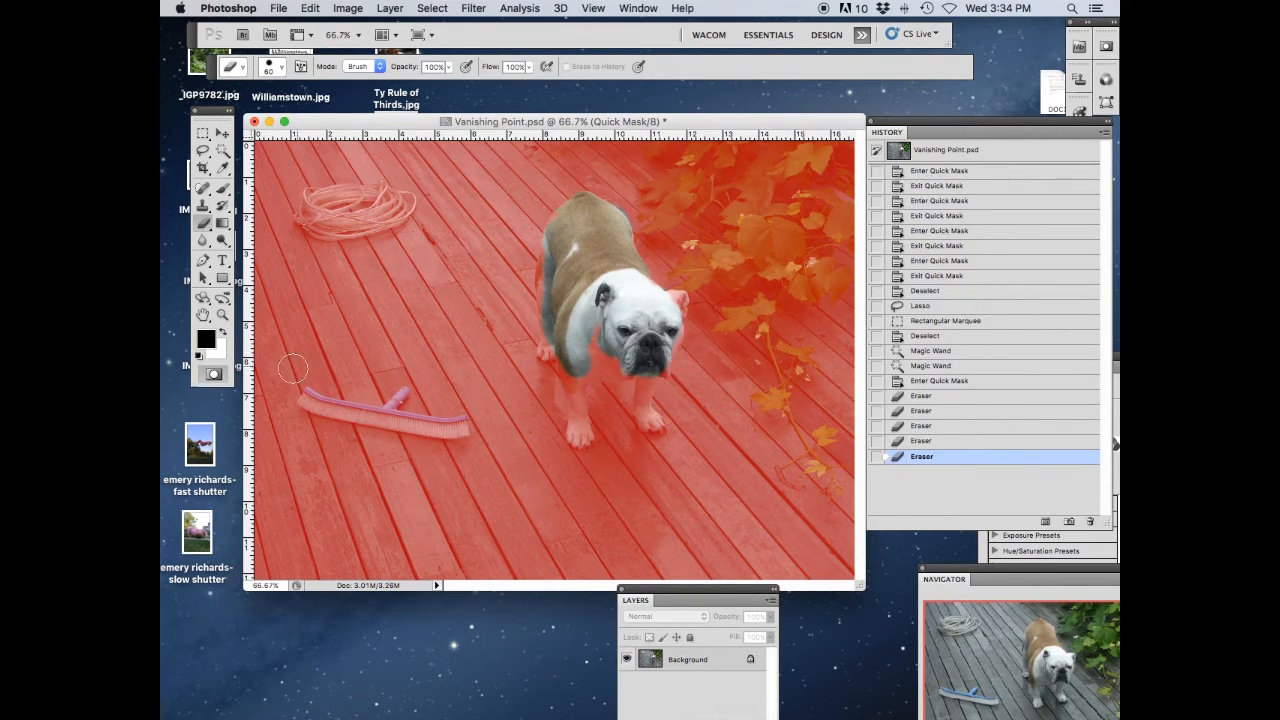
left_click(212, 374)
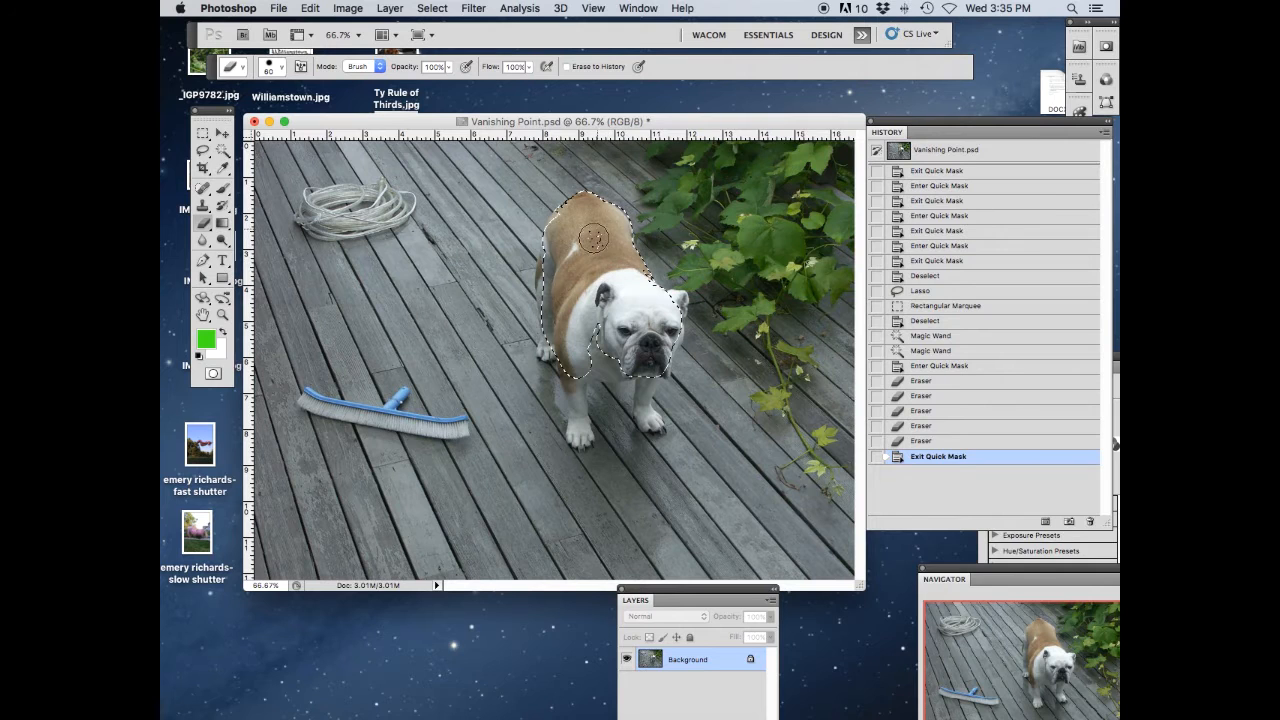
- Return to Quick Mask, erase across the dog's back once more, and exit to the selection
key("q")
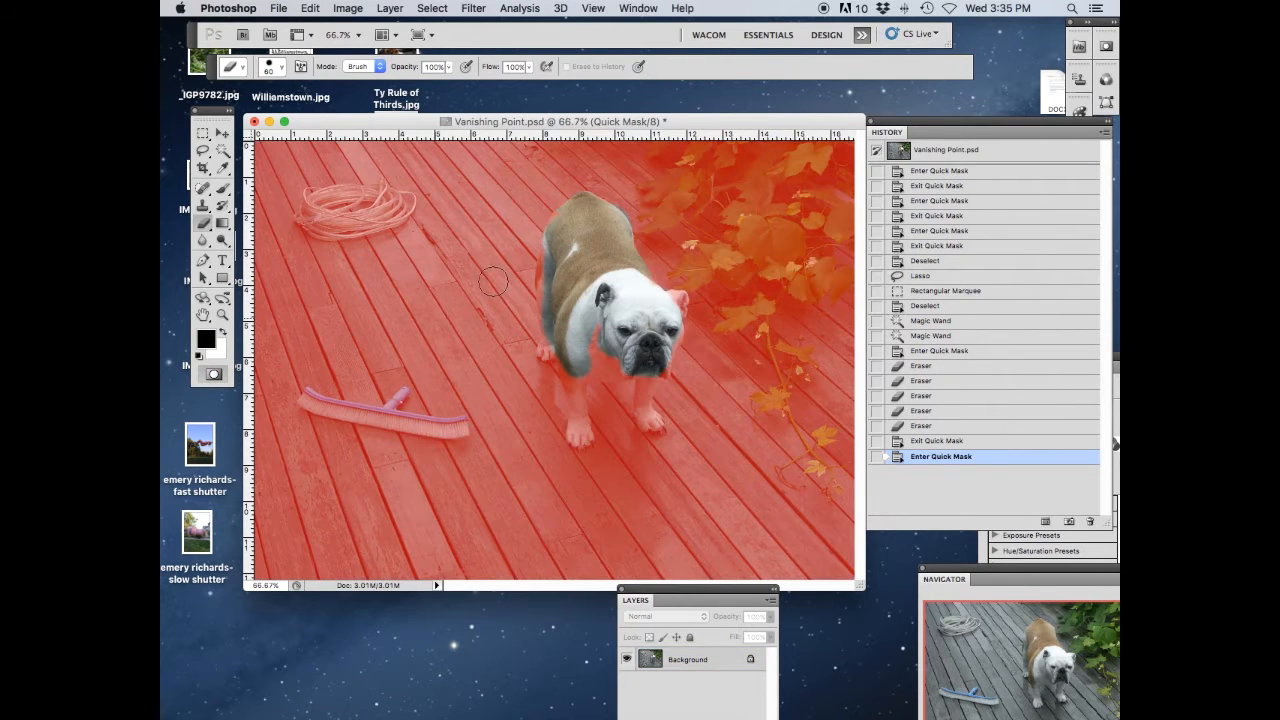
mouse_move(596, 264)
left_mouse_down()
mouse_move(591, 223)
mouse_move(548, 276)
left_mouse_up()
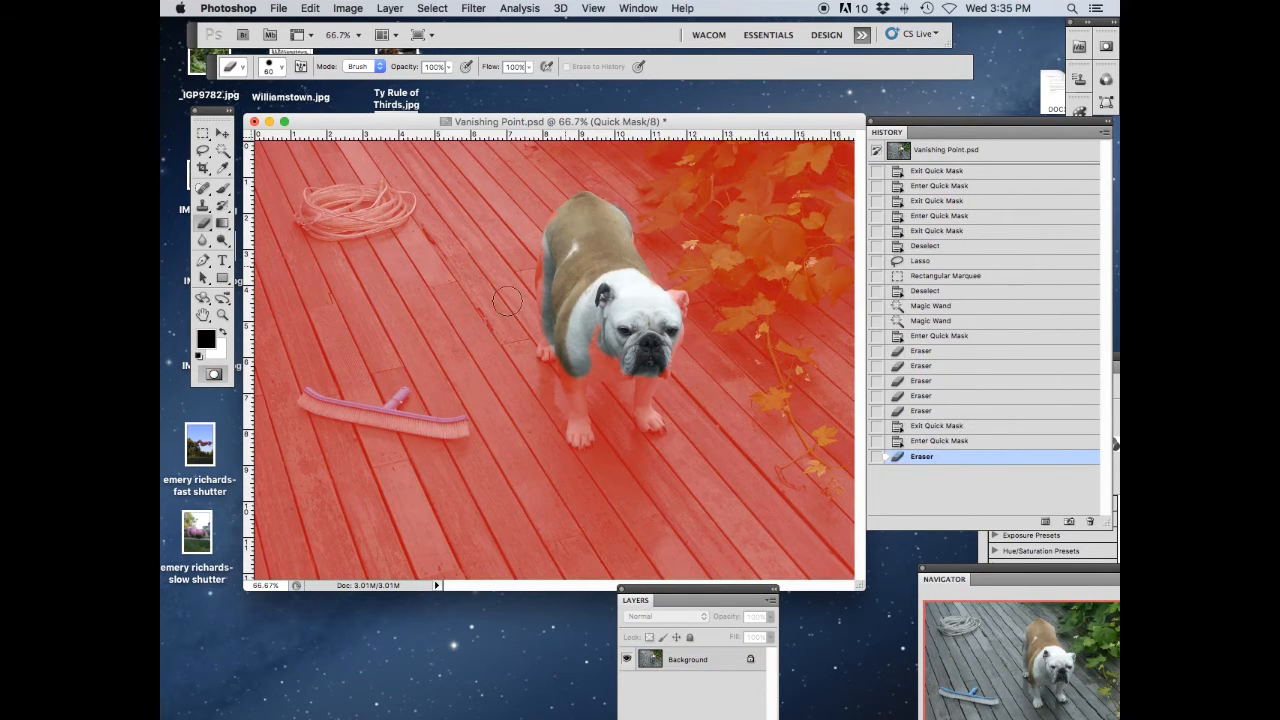
left_click(214, 378)
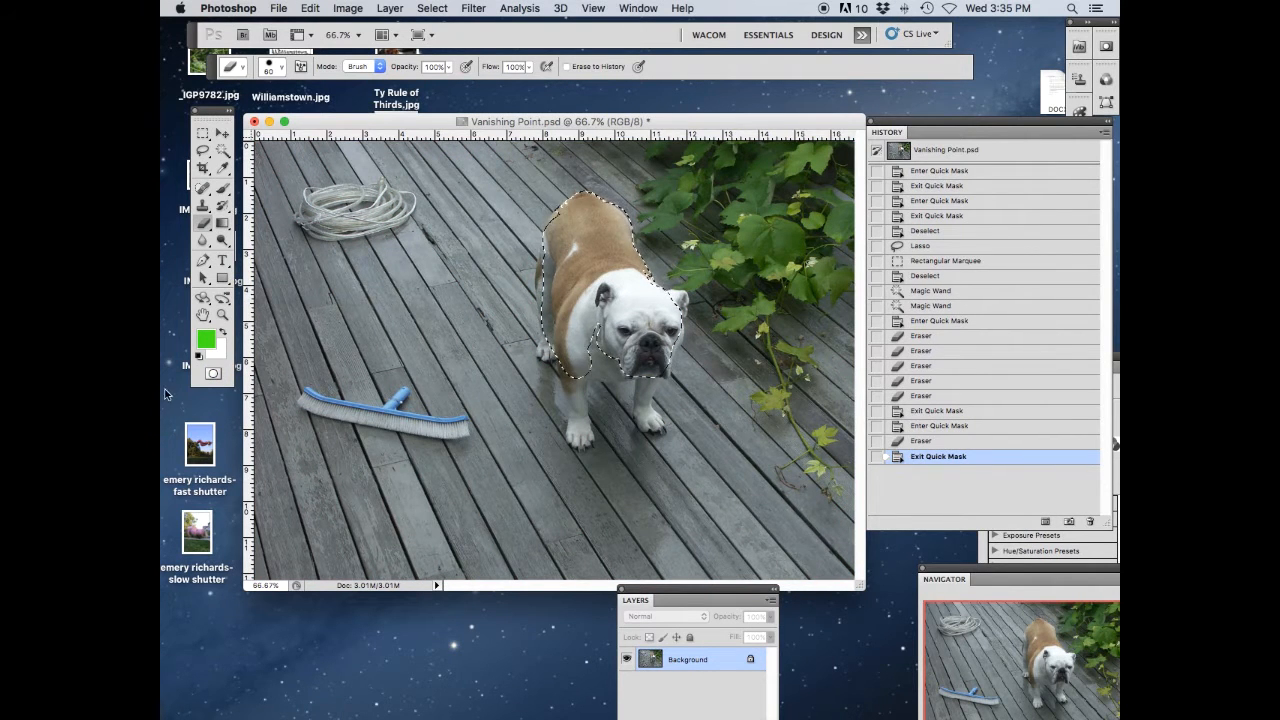
- Using a smaller eraser in Quick Mask, add the dog's rear leg, ears and one front leg to the selection
left_click(216, 374)
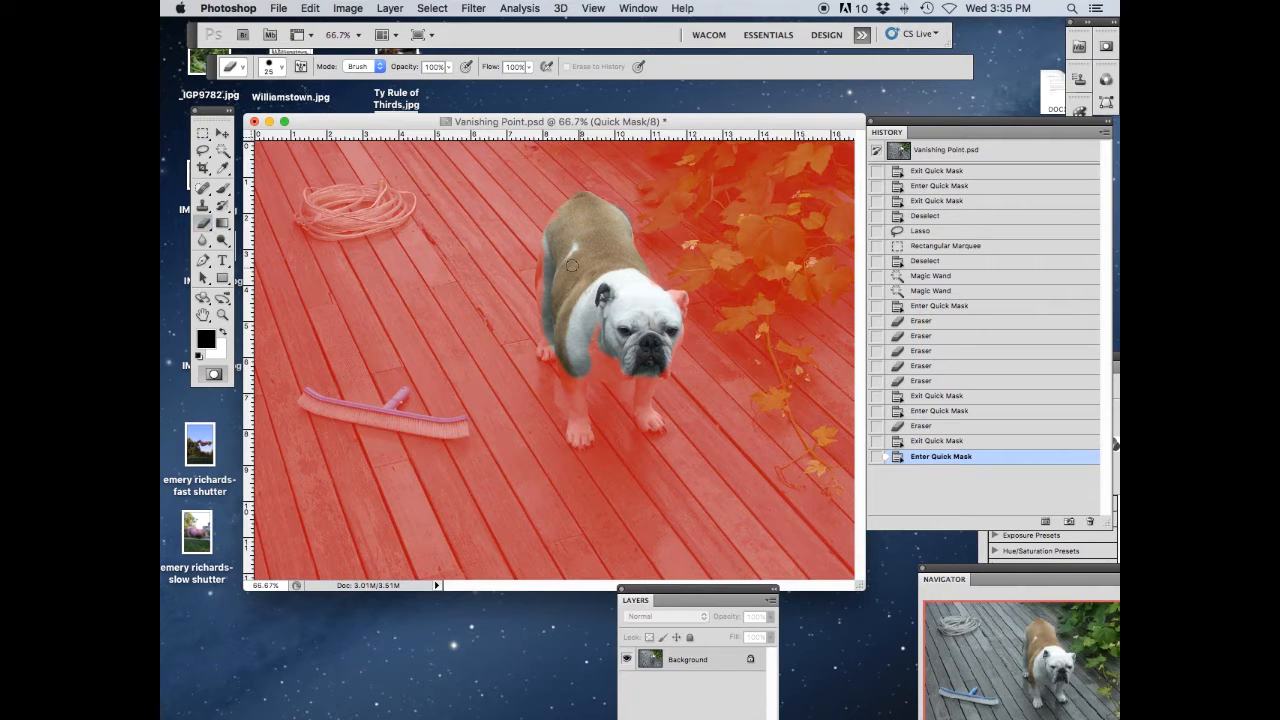
mouse_move(553, 255)
left_mouse_down()
mouse_move(543, 320)
mouse_move(546, 349)
mouse_move(555, 343)
left_mouse_up()
left_click_drag(602, 320, 601, 335)
mouse_move(537, 286)
left_mouse_down()
mouse_move(556, 224)
mouse_move(549, 240)
mouse_move(570, 254)
left_mouse_up()
mouse_move(669, 300)
left_mouse_down()
mouse_move(683, 304)
mouse_move(647, 405)
mouse_move(646, 370)
mouse_move(652, 420)
left_mouse_up()
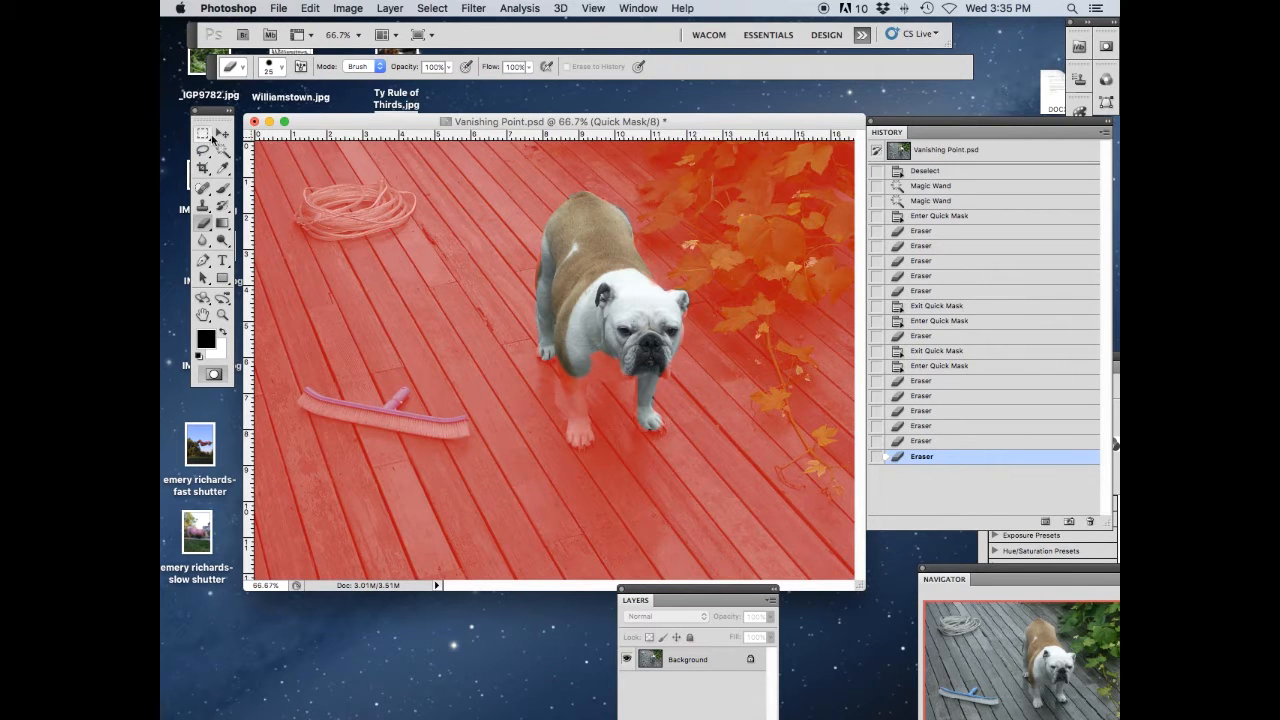
left_click(214, 375)
- Switch Quick Mask on and off to compare the red mask with the dog's selection outline
left_click(214, 375)
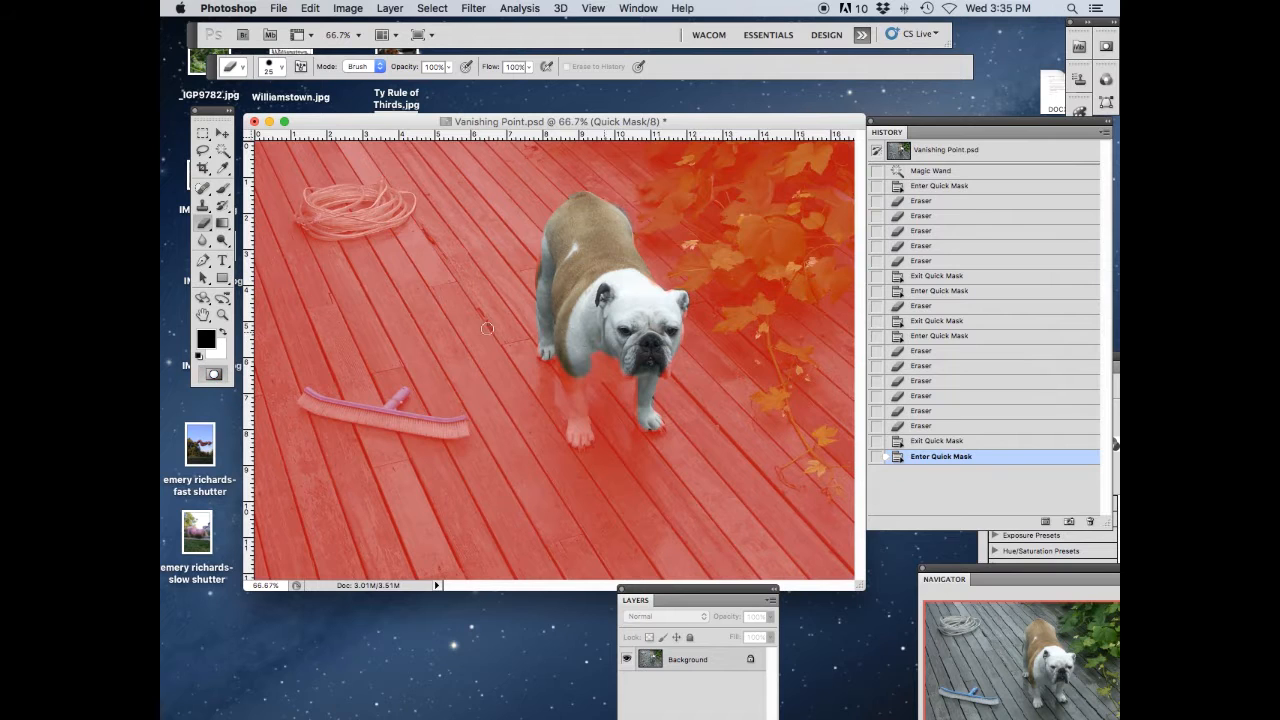
left_click(214, 375)
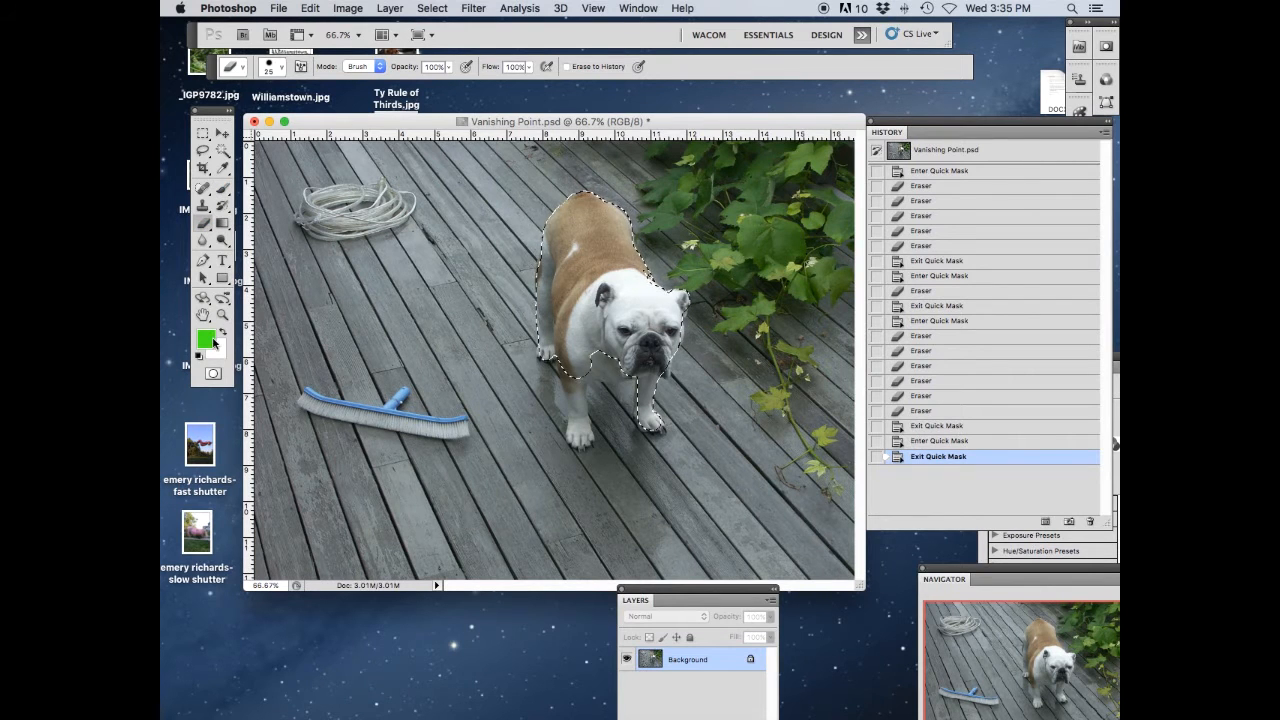
left_click(213, 374)
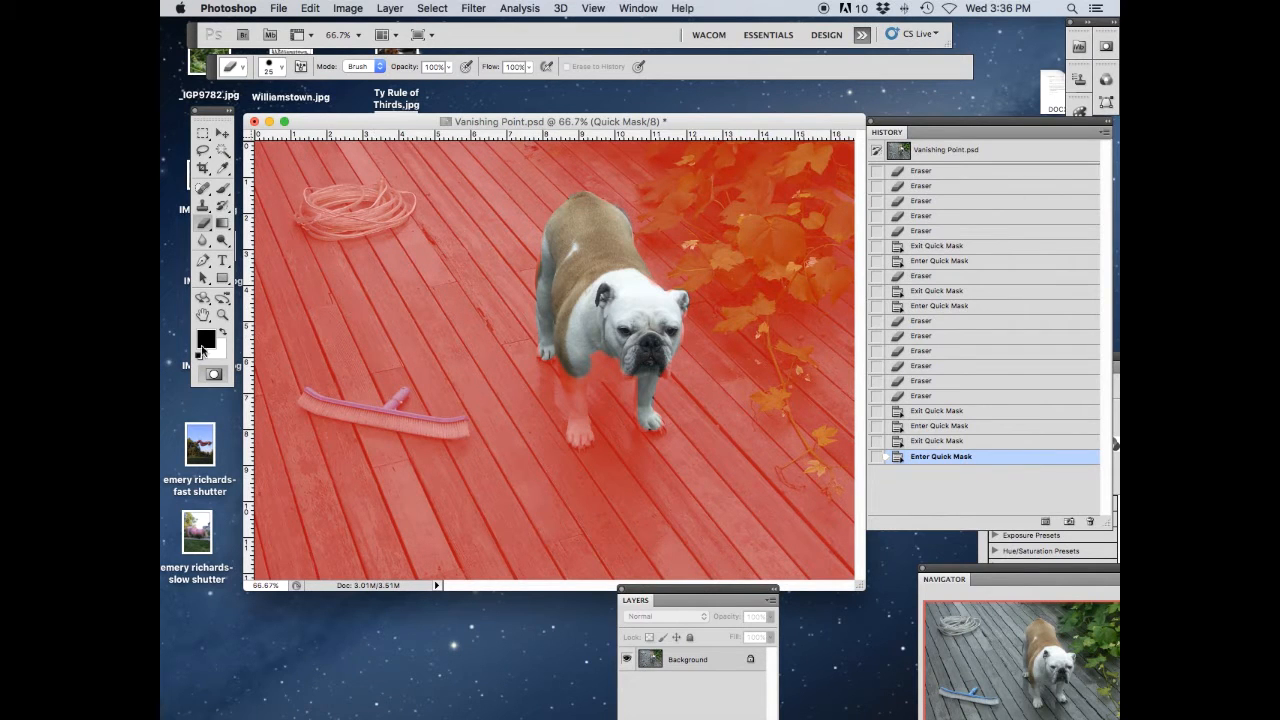
left_click(212, 375)
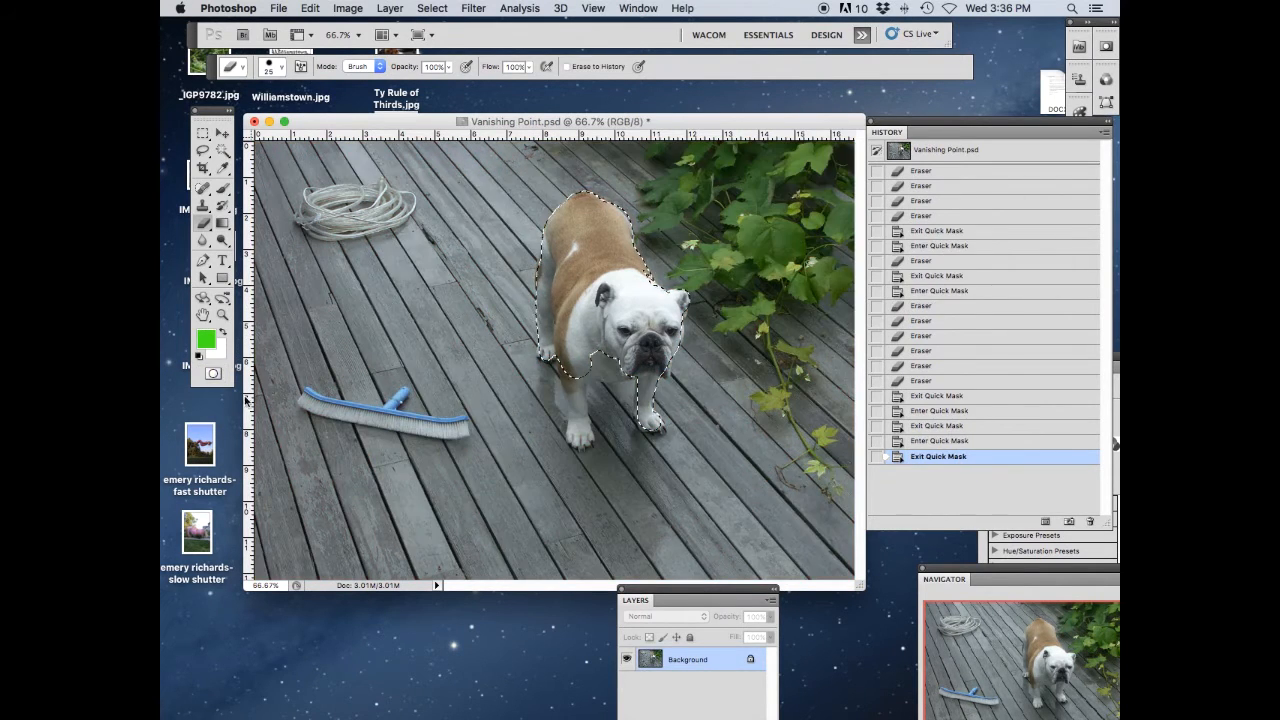
- Clear the dog's selection and leave the Lasso tool active
left_click(204, 150)
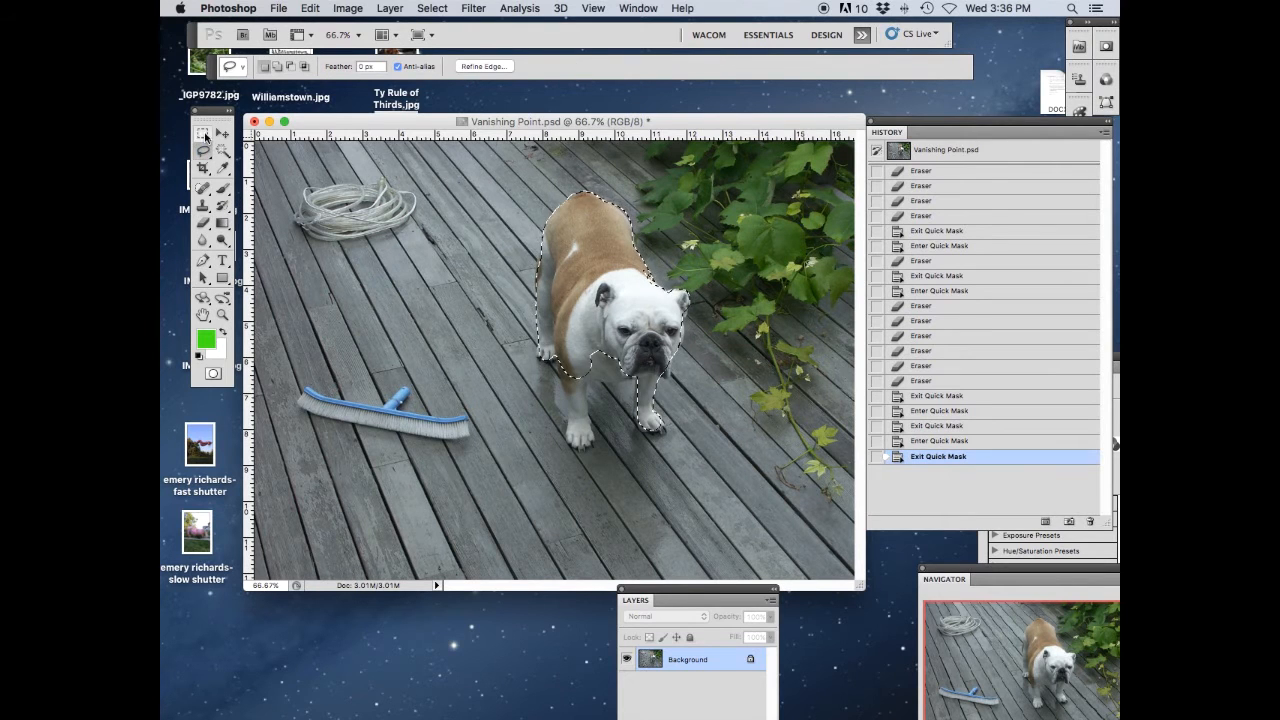
left_click(220, 152)
left_click(205, 150)
key("super+d")
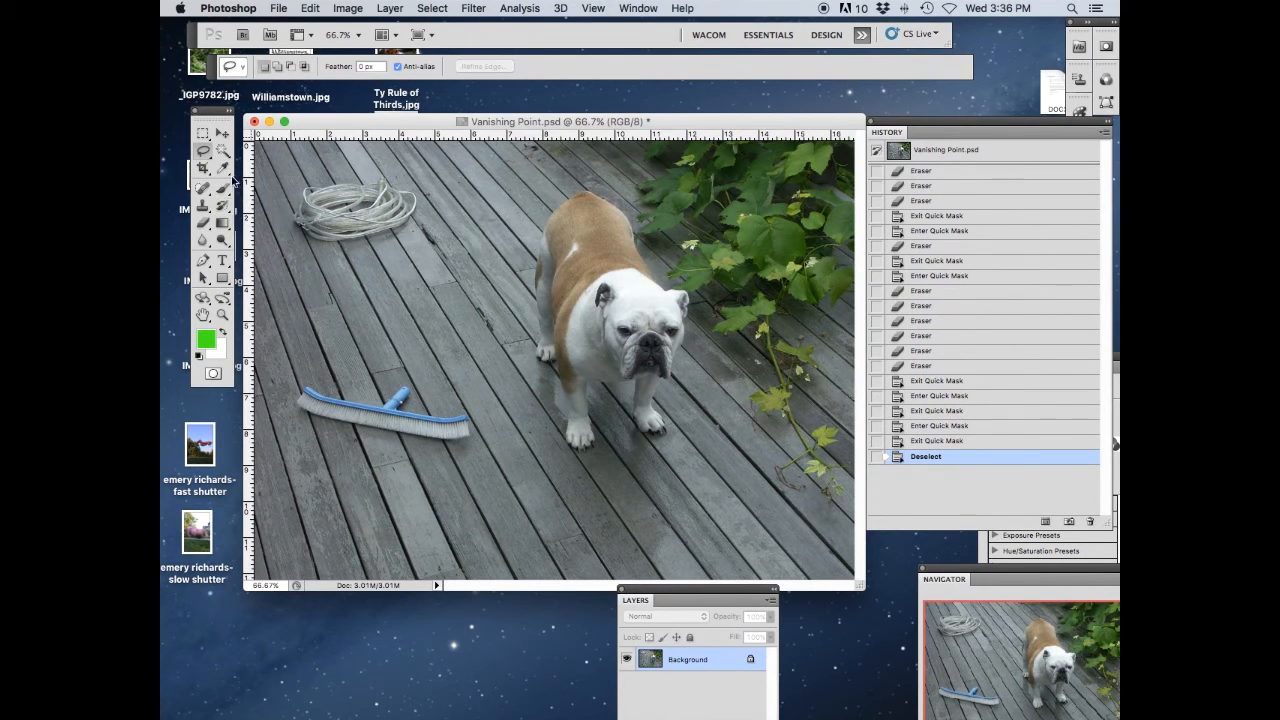
- Sample several foreground colours from the photo with the Eyedropper, finishing on a tan brown
left_click(221, 169)
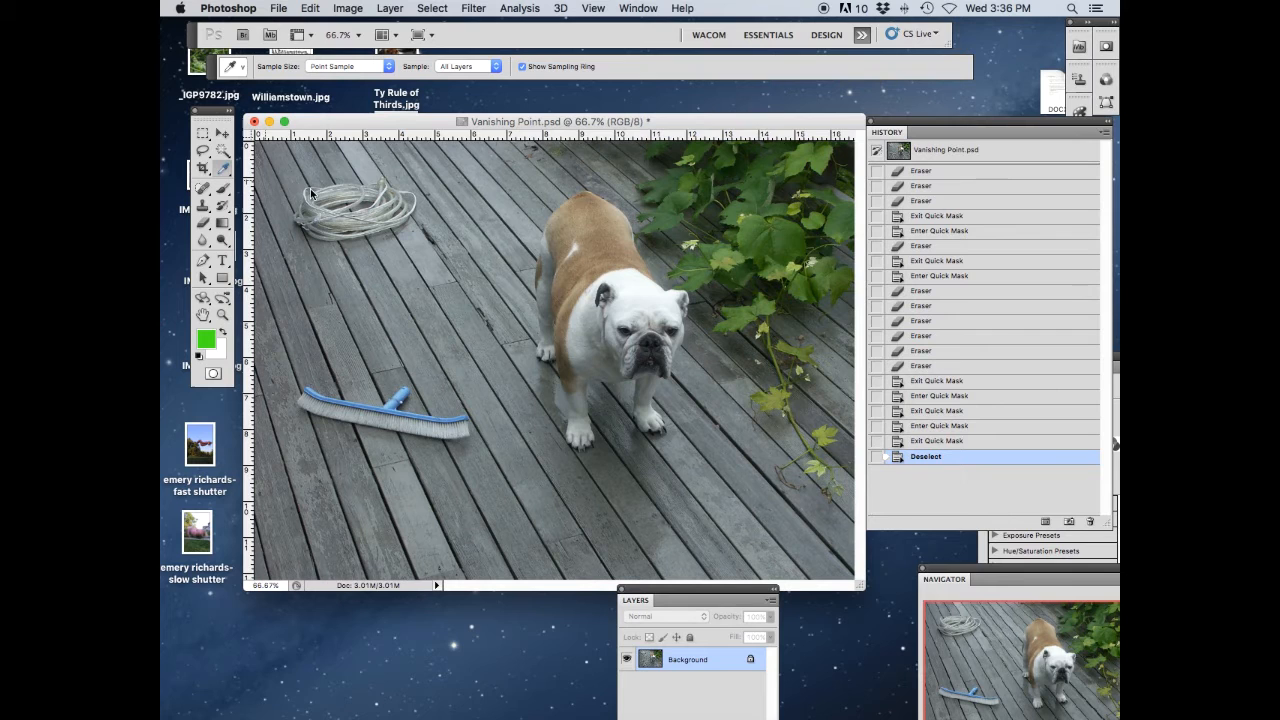
left_click(755, 236)
left_click(405, 390)
left_click(748, 316)
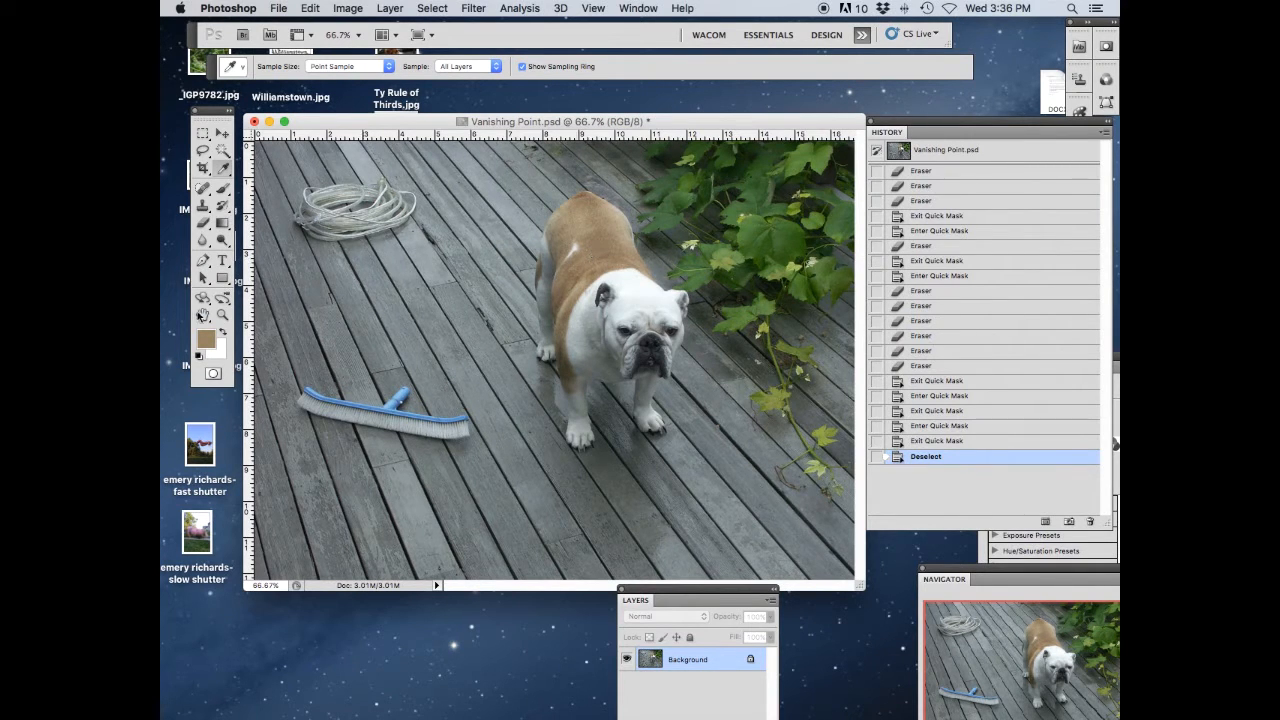
left_click(229, 174)
- Bring the Layers panel over the photo's foliage, hide it and show it again
left_click_drag(692, 596, 764, 216)
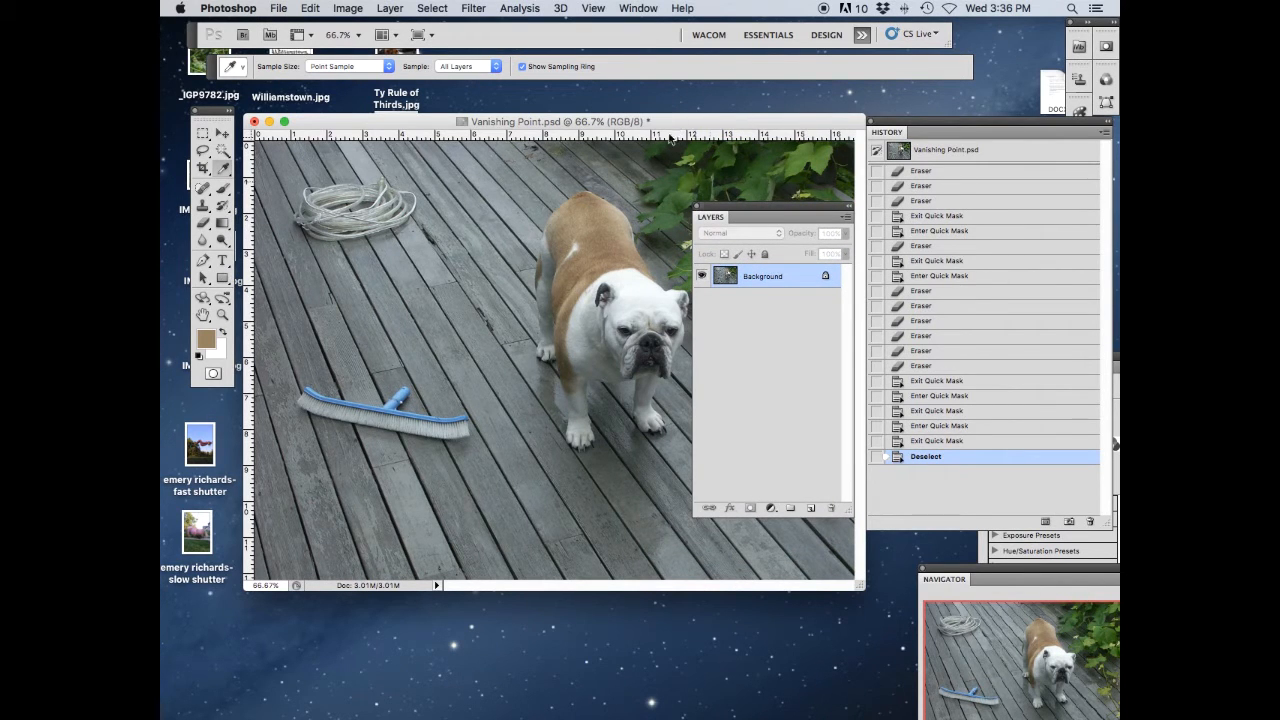
left_click(638, 9)
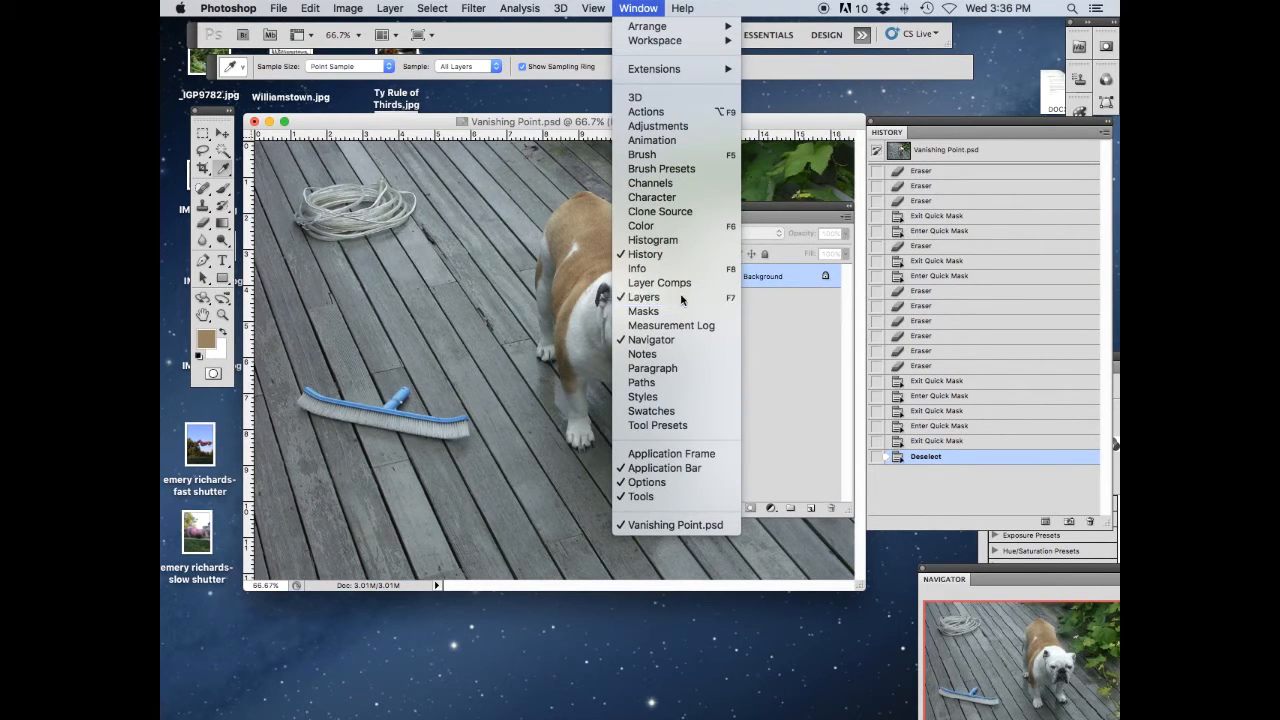
left_click(643, 297)
left_click(643, 9)
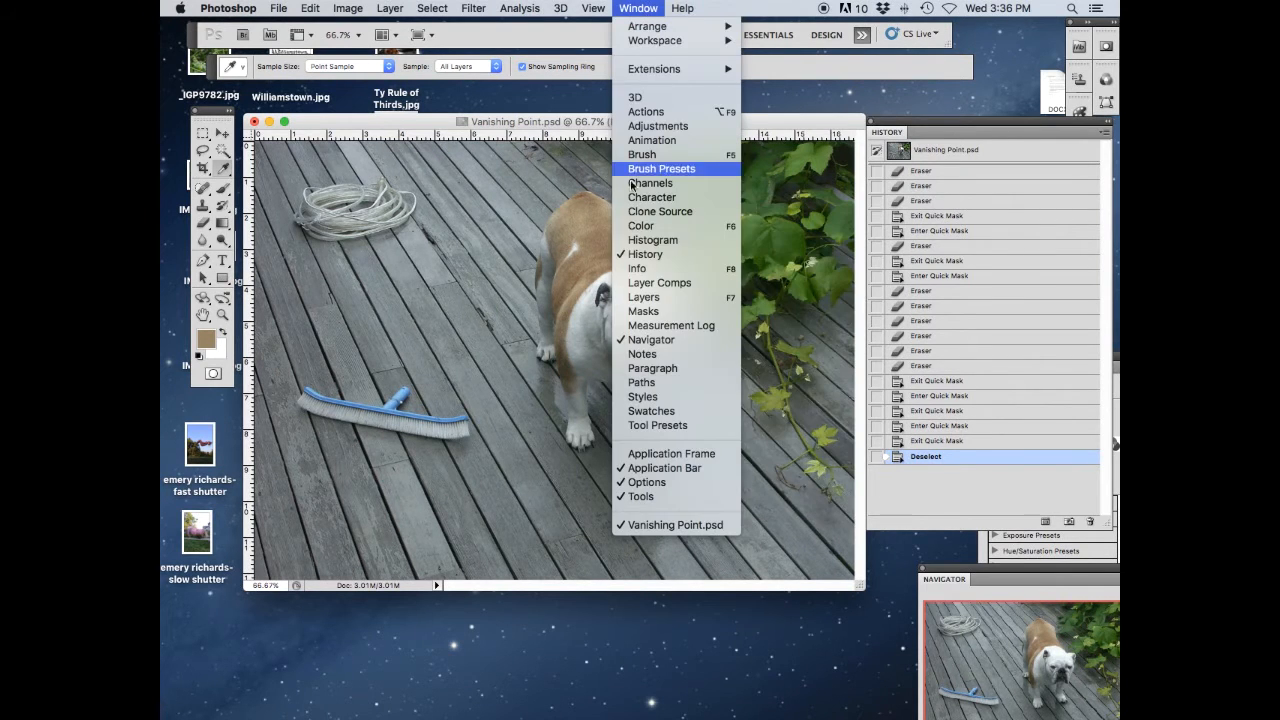
left_click(646, 291)
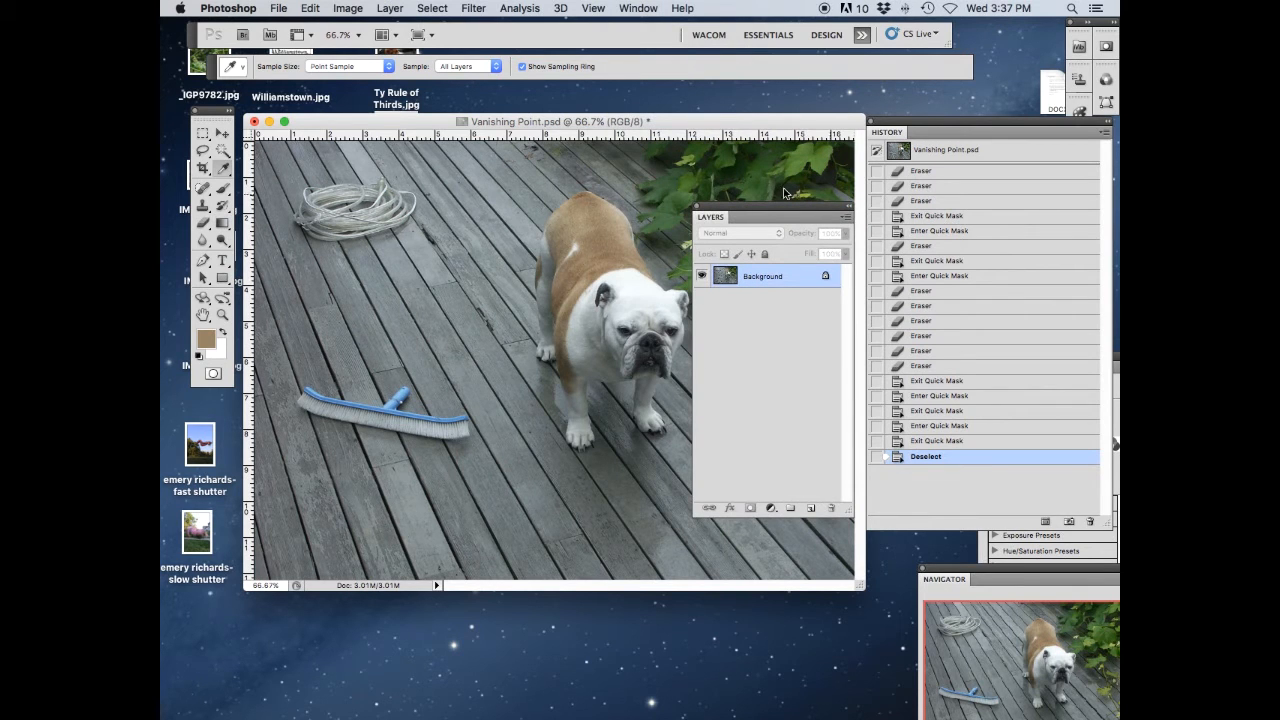
- Move the Layers panel over the middle of the photo and add a new empty layer above the Background
left_click(638, 8)
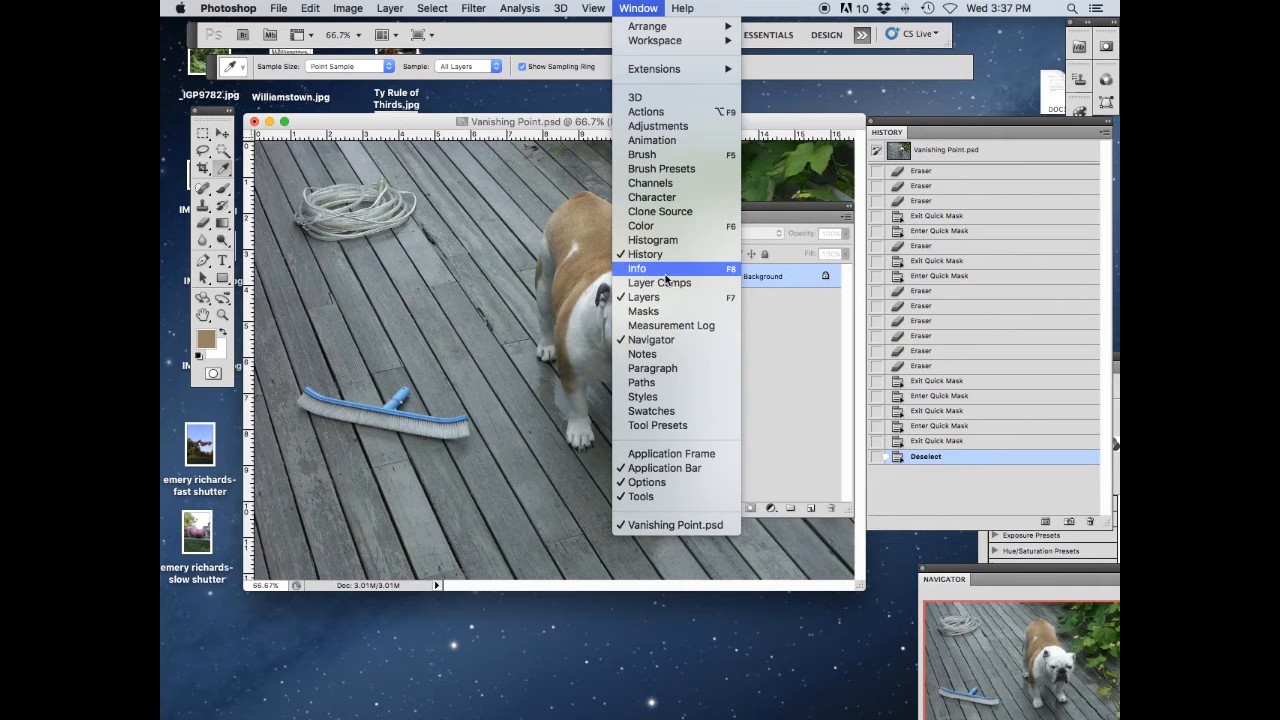
left_click(430, 128)
left_click(740, 210)
left_click_drag(740, 210, 462, 245)
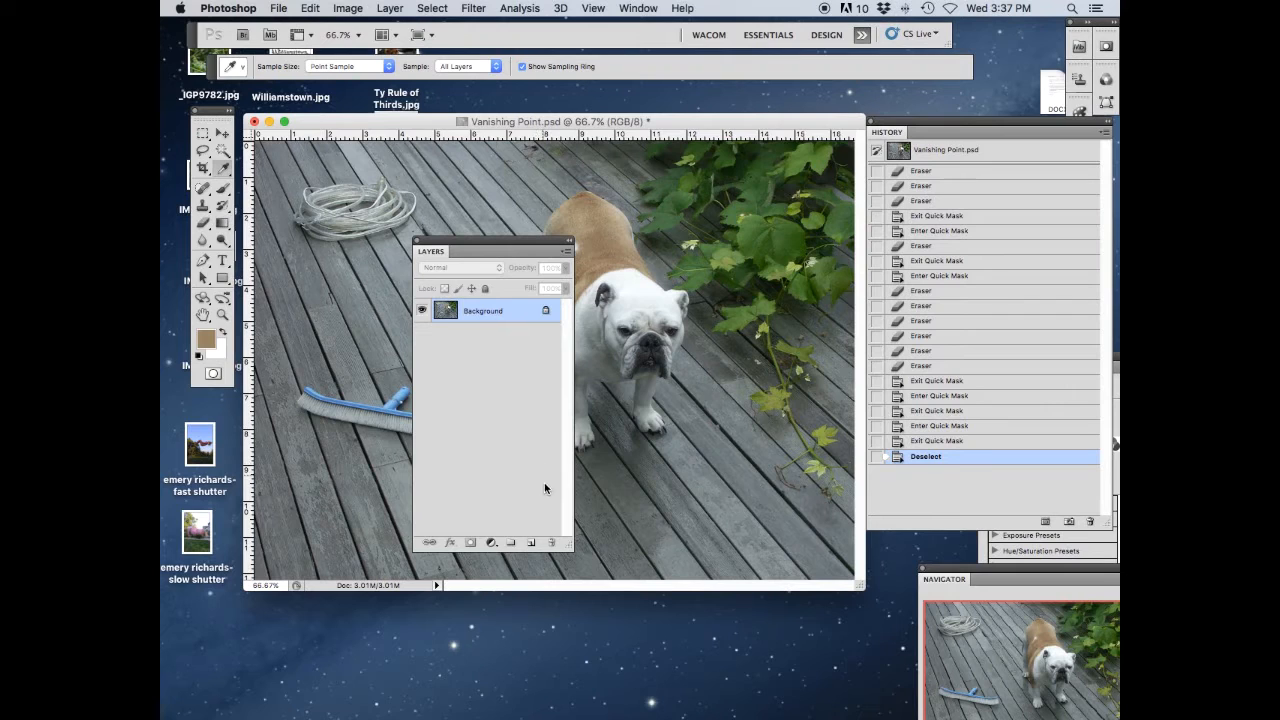
left_click(531, 542)
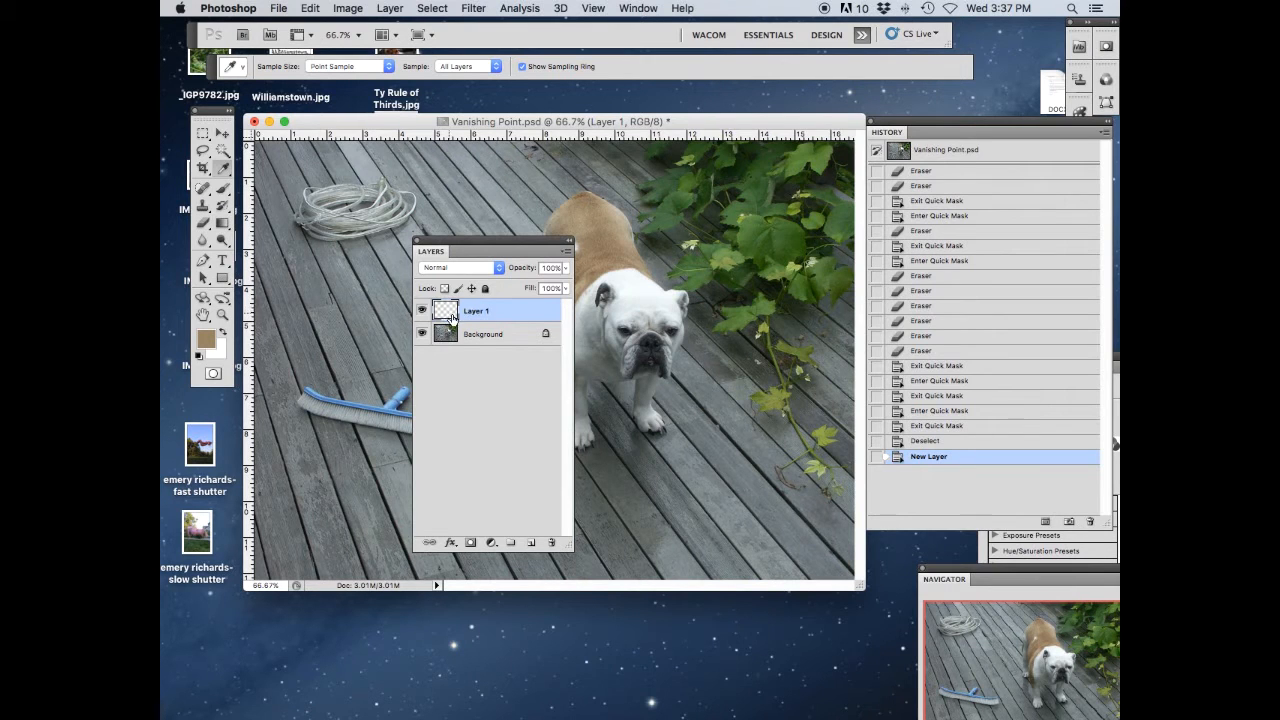
- Paint a tan brush zigzag on Layer 1 across the deck and the dog, with the Layers panel moved over the photo's right edge
left_click_drag(476, 243, 864, 316)
left_click(207, 188)
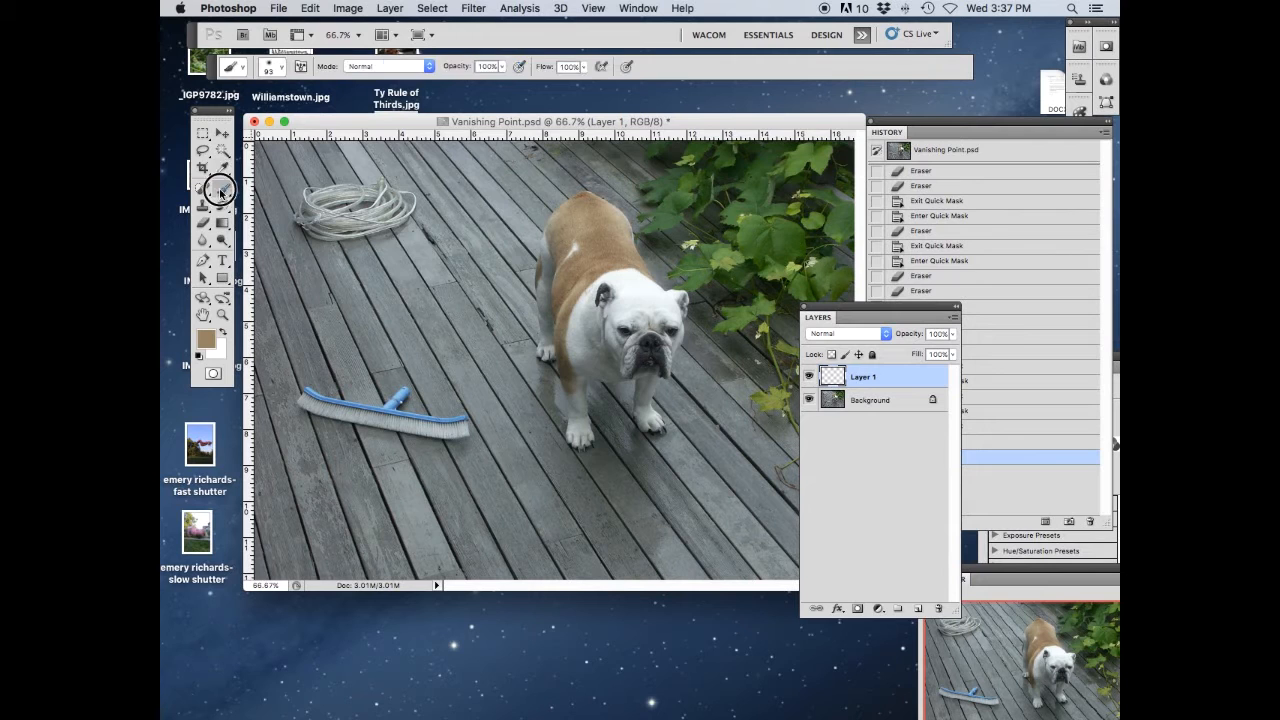
left_click_drag(370, 298, 485, 230)
mouse_move(455, 300)
left_mouse_down()
mouse_move(657, 400)
mouse_move(735, 495)
left_mouse_up()
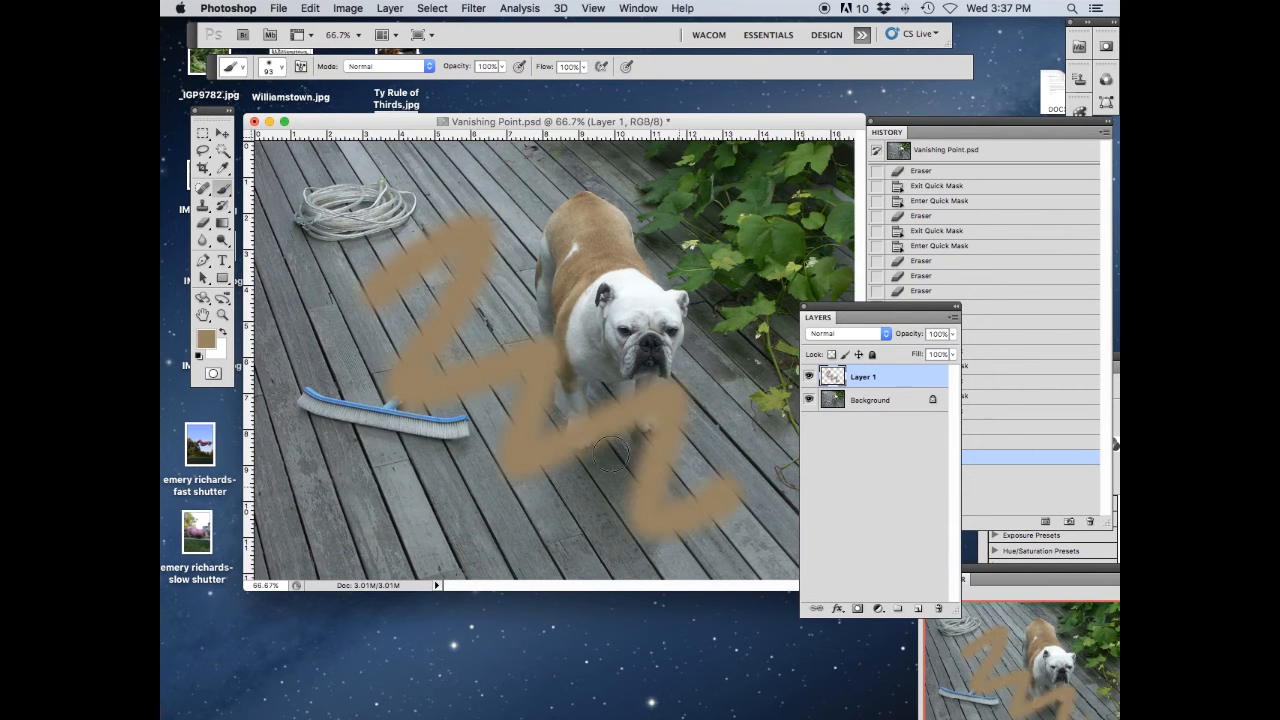
- Set the foreground colour to yellow #c9cf28 and paint a zigzag over the dog and the tan marks on Layer 1
left_click(209, 337)
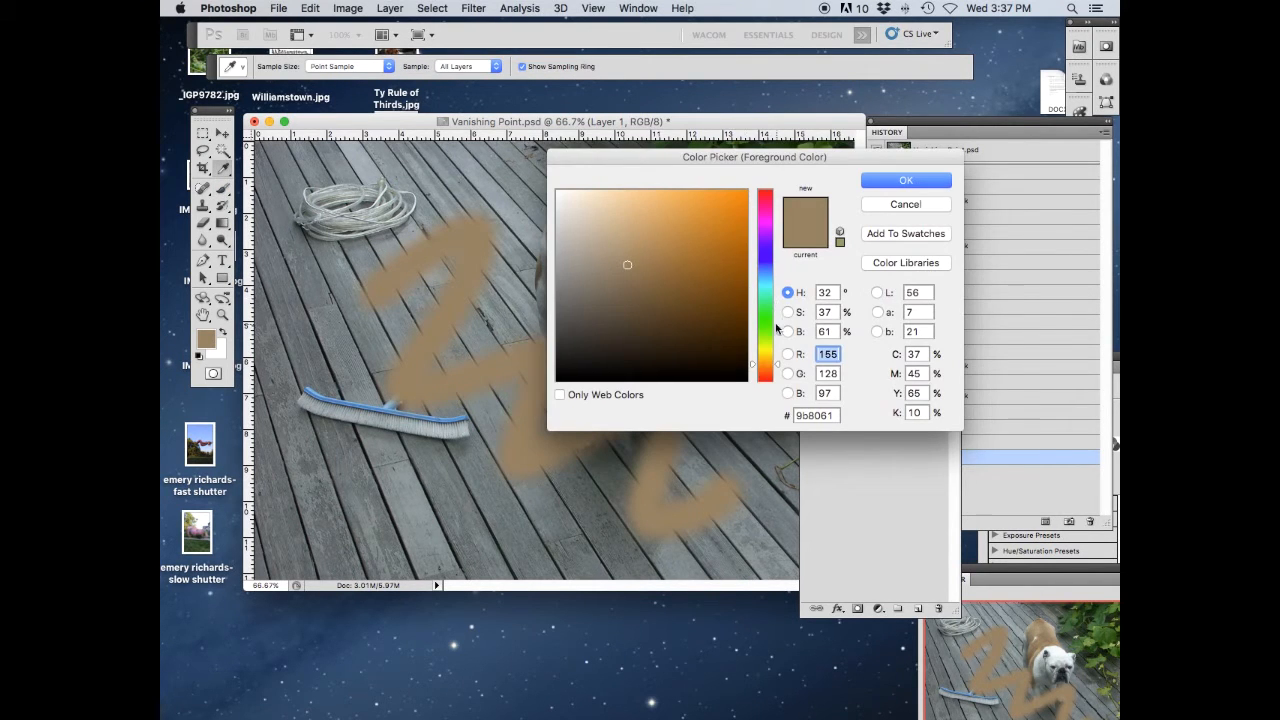
left_click(765, 348)
left_click(710, 226)
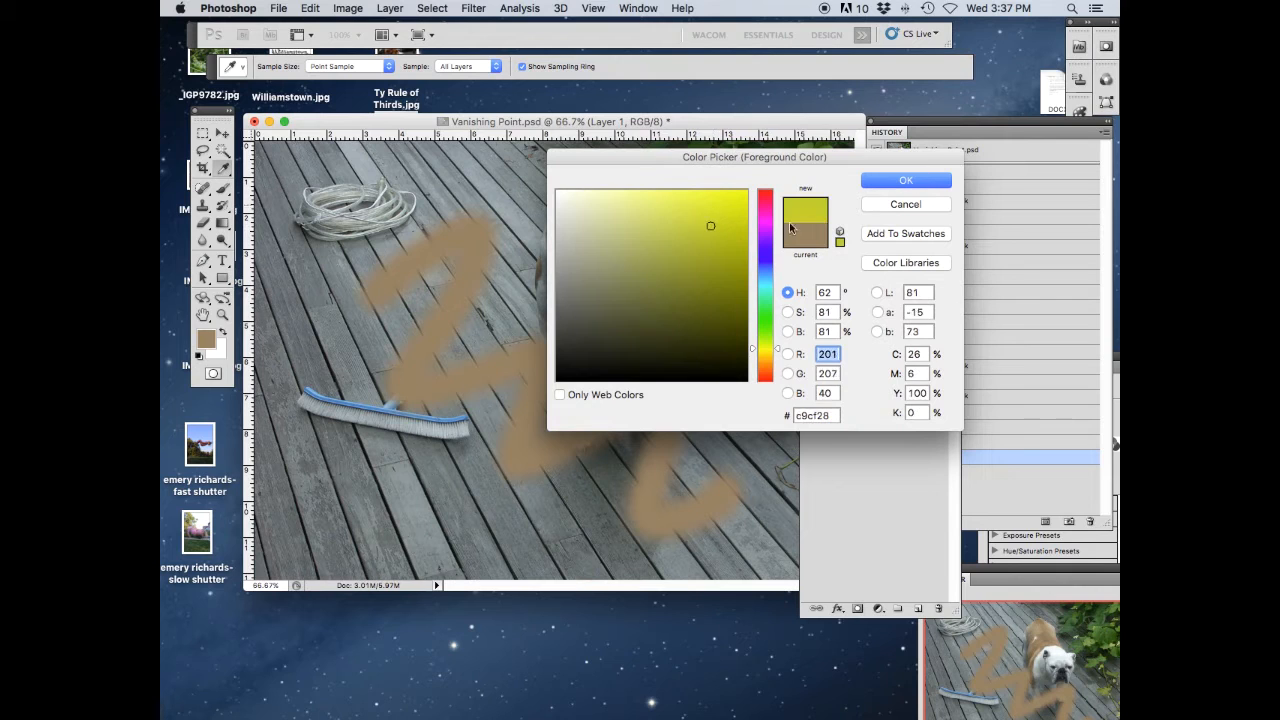
left_click(905, 180)
mouse_move(460, 250)
left_mouse_down()
mouse_move(529, 357)
mouse_move(645, 400)
left_mouse_up()
- Shift the Layers panel up over the foliage and compare the photo with Layer 1 hidden and shown, leaving it visible
left_click_drag(845, 317, 815, 244)
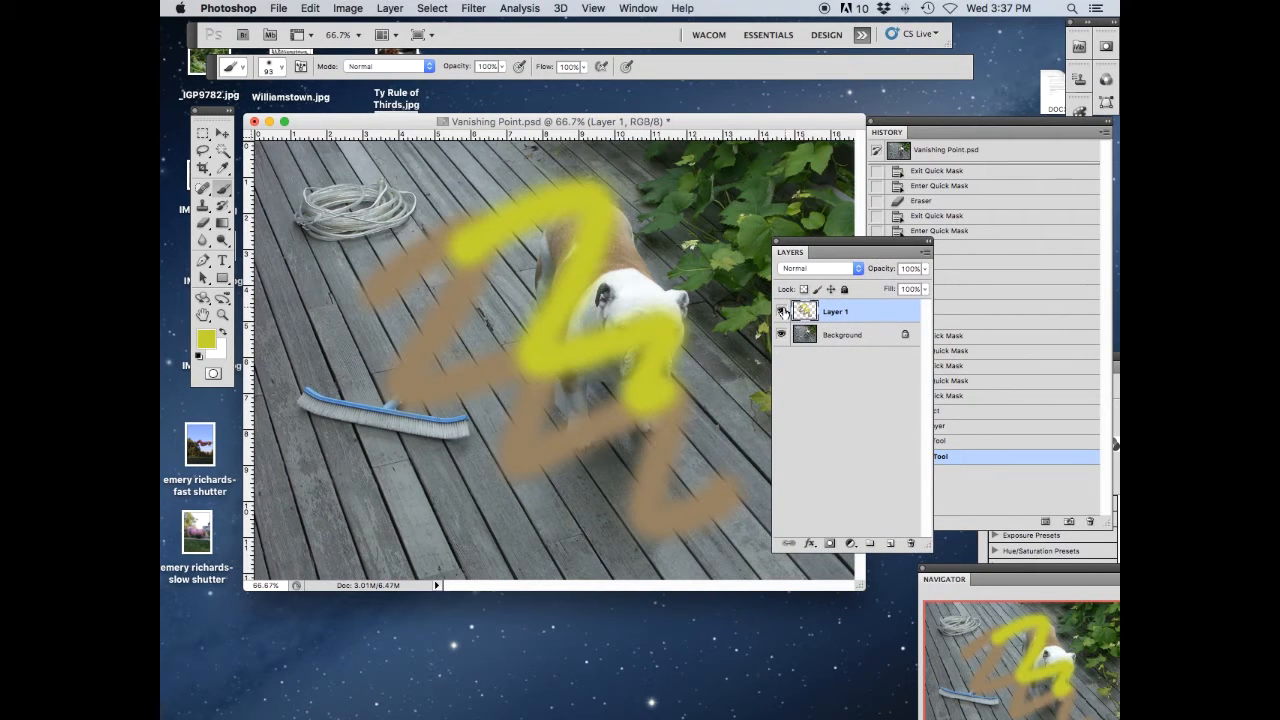
left_click(782, 311)
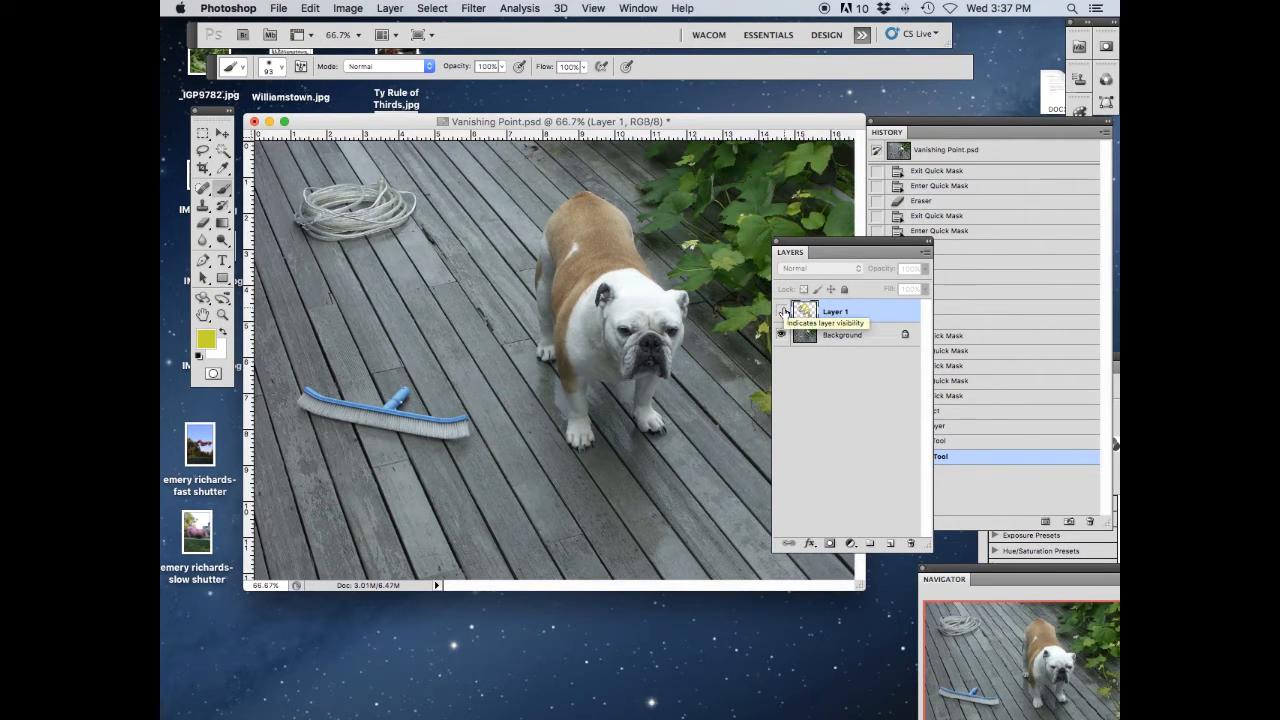
left_click(782, 311)
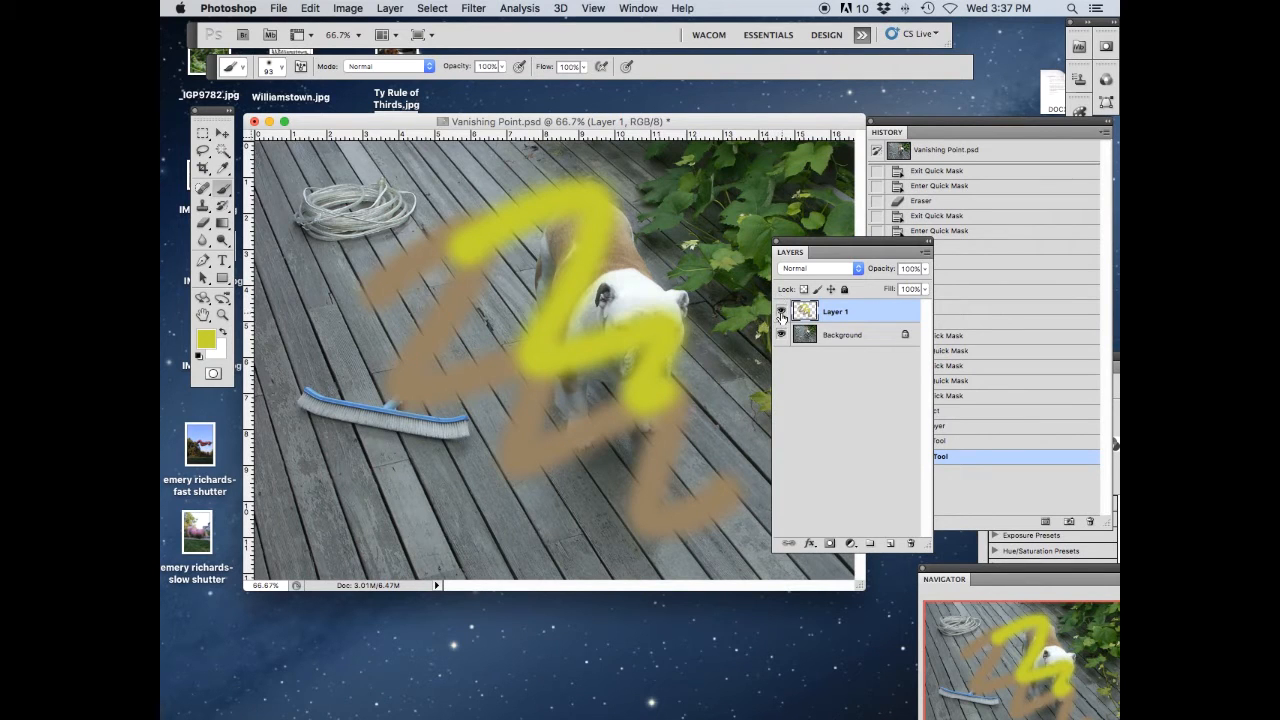
left_click(782, 312)
left_click(782, 312)
- Change the foreground colour to bright red #f0230e and paint loose looping strokes over the existing marks on Layer 1
left_click(206, 341)
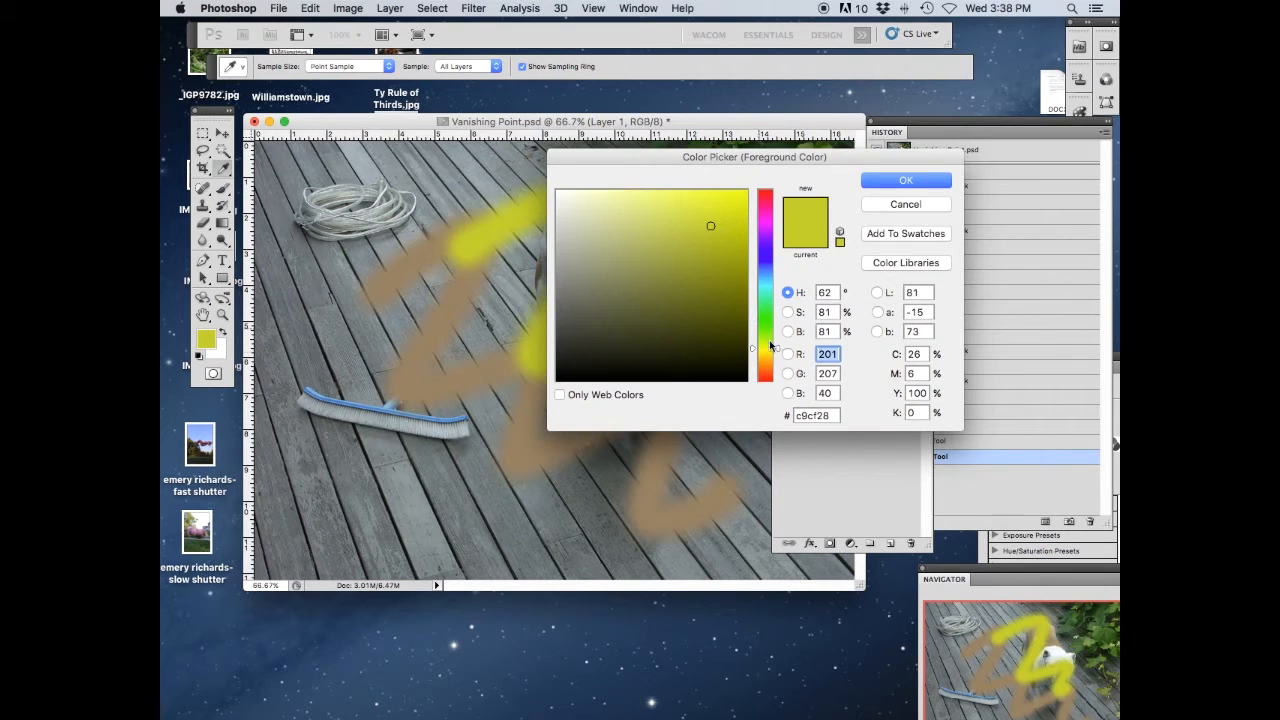
left_click(766, 379)
left_click(736, 202)
left_click(910, 184)
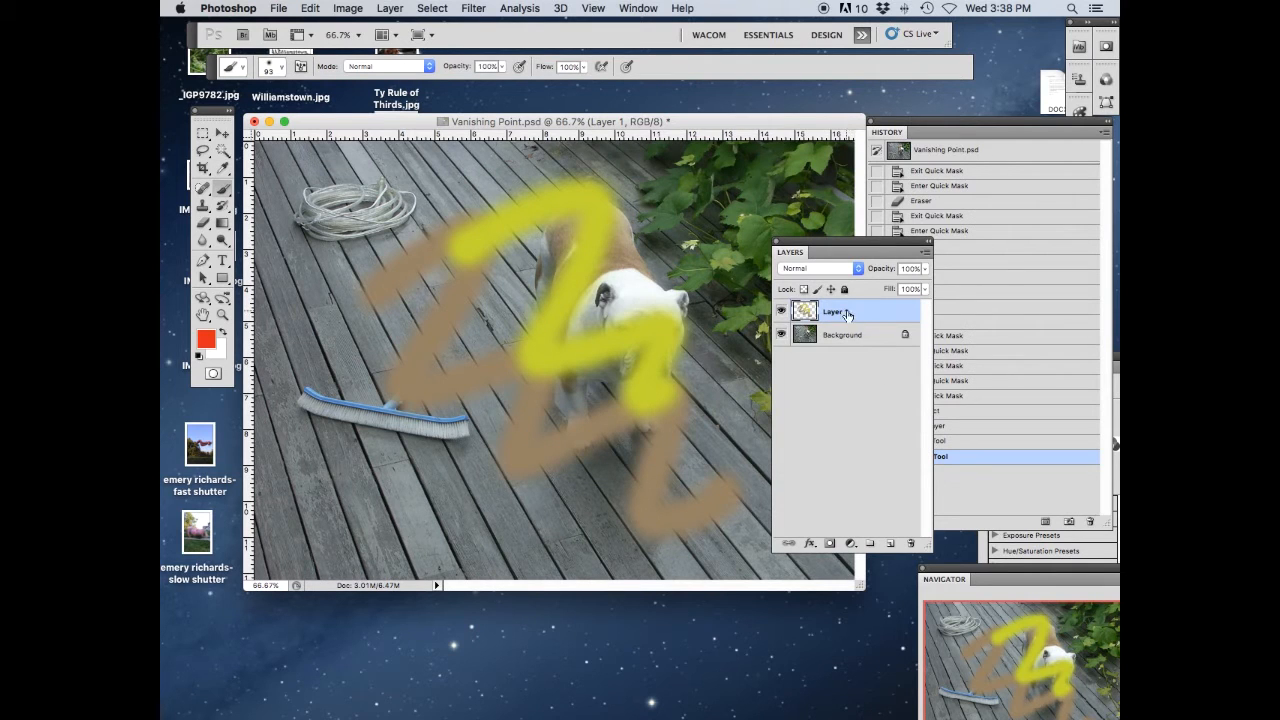
mouse_move(449, 244)
left_mouse_down()
mouse_move(412, 332)
mouse_move(623, 500)
mouse_move(486, 386)
mouse_move(391, 243)
mouse_move(401, 469)
left_mouse_up()
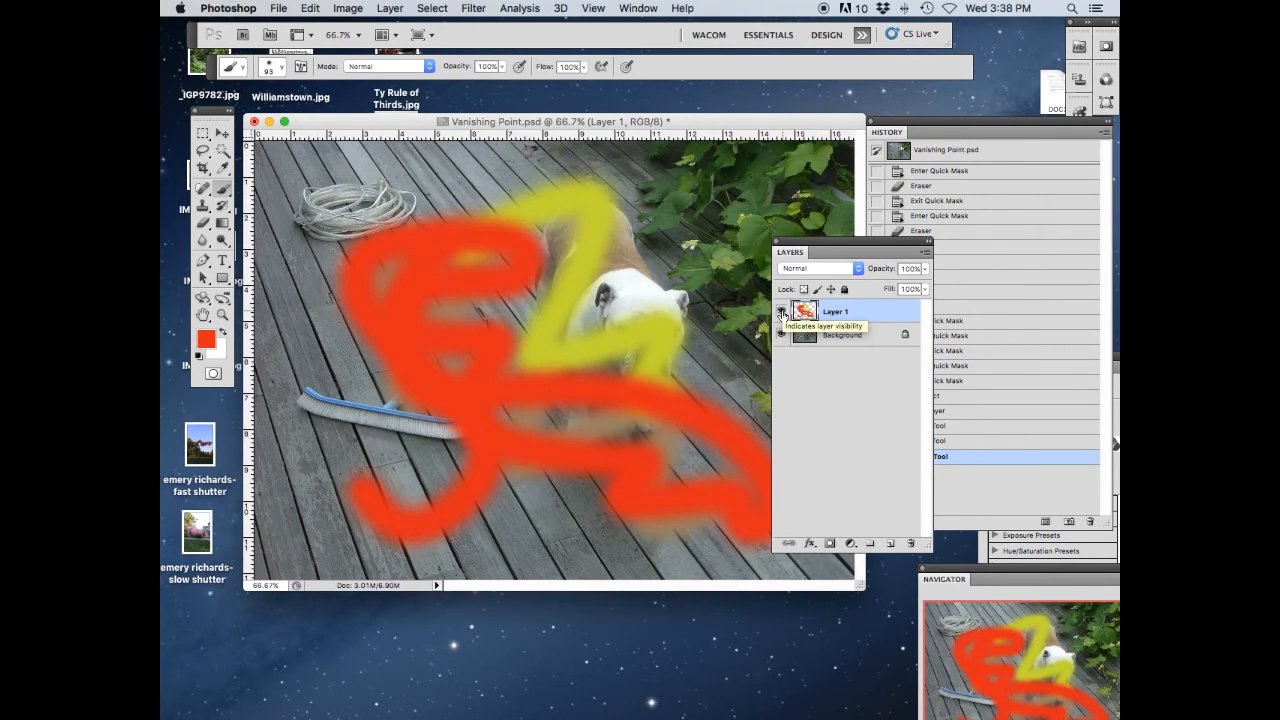
- Toggle Layer 1's visibility, leave it hidden and make the Background layer active
left_click(782, 314)
left_click(782, 314)
left_click(782, 314)
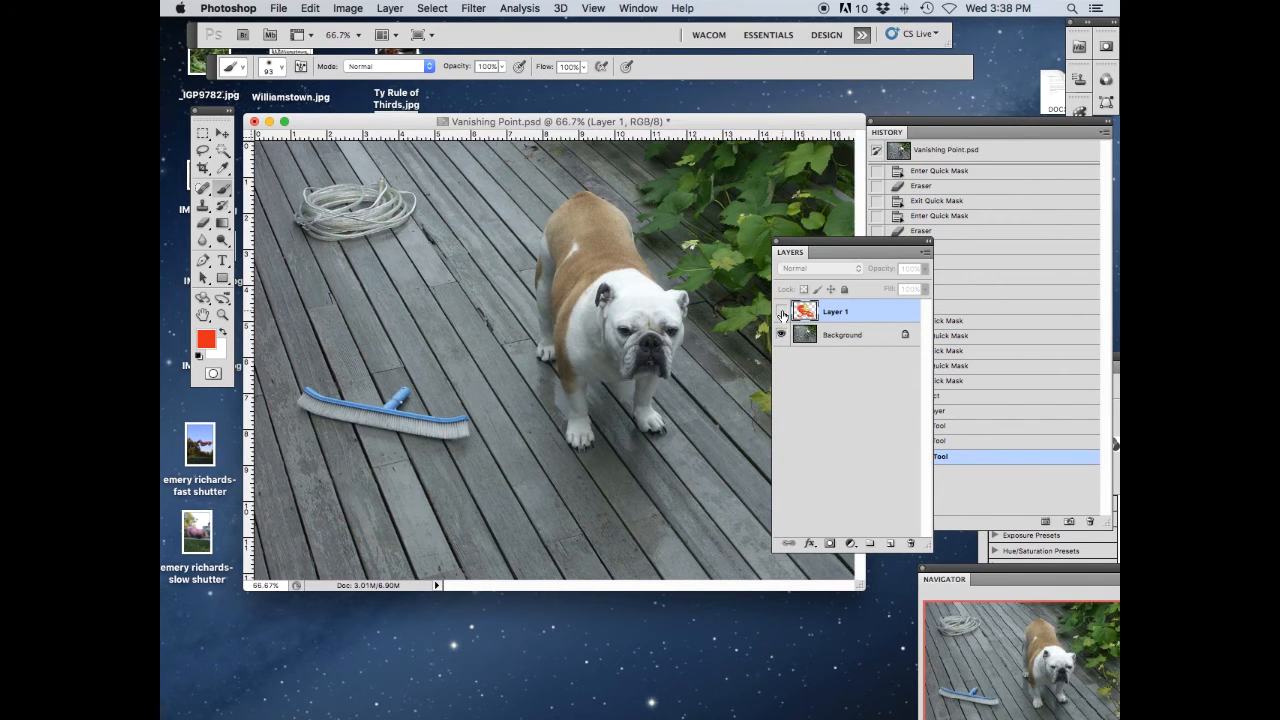
left_click(847, 343)
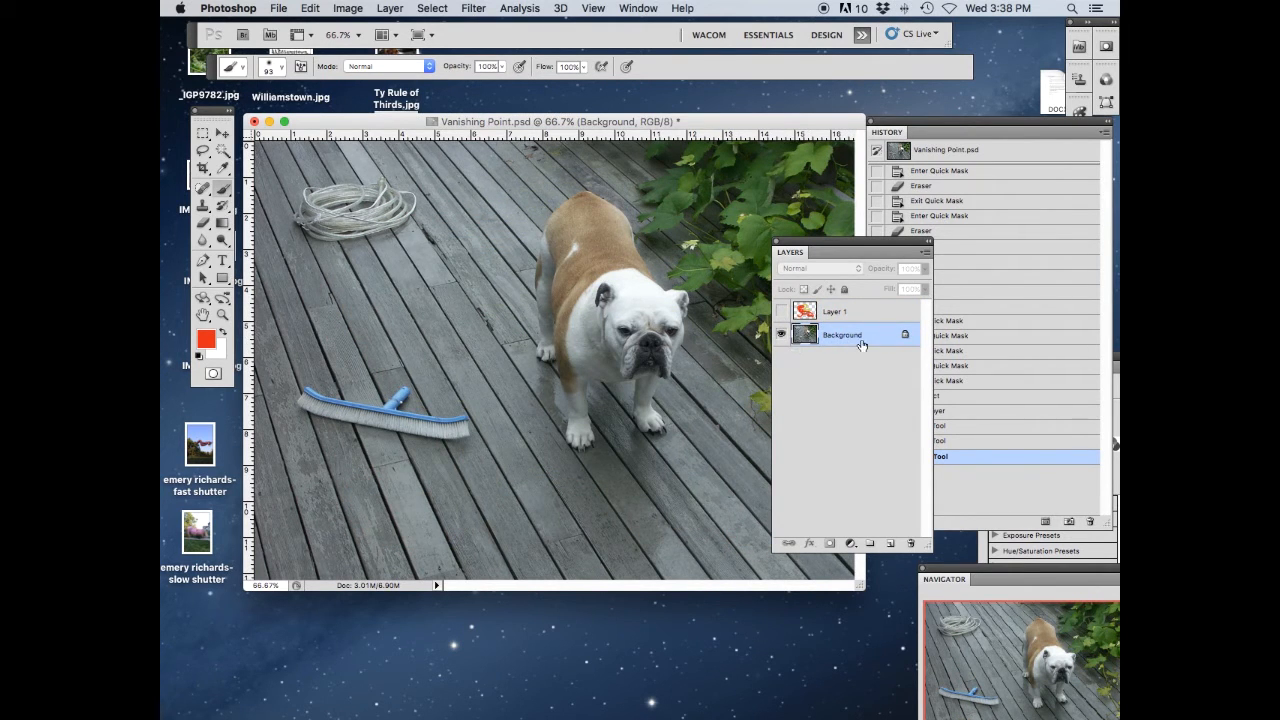
- Try a red brush zigzag directly on the Background layer, toggle that layer's visibility and undo the stroke
mouse_move(443, 260)
left_mouse_down()
mouse_move(326, 372)
mouse_move(506, 475)
mouse_move(791, 486)
left_mouse_up()
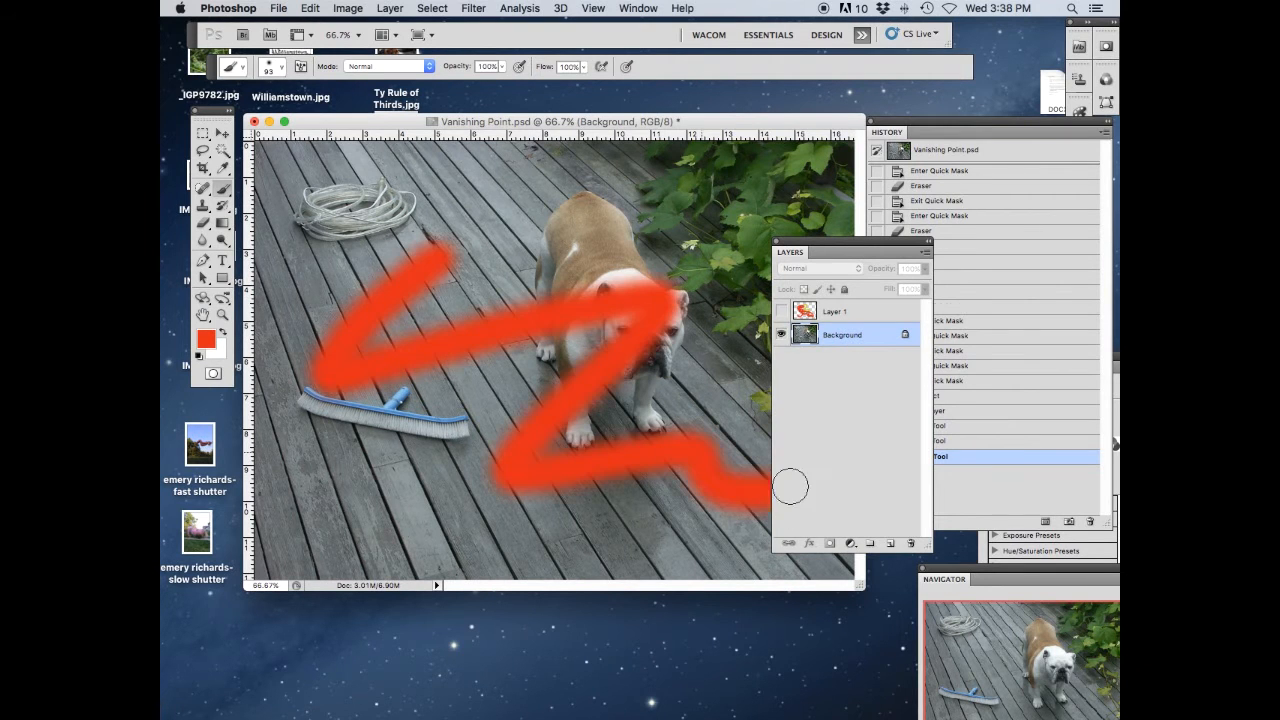
left_click(782, 335)
left_click(782, 335)
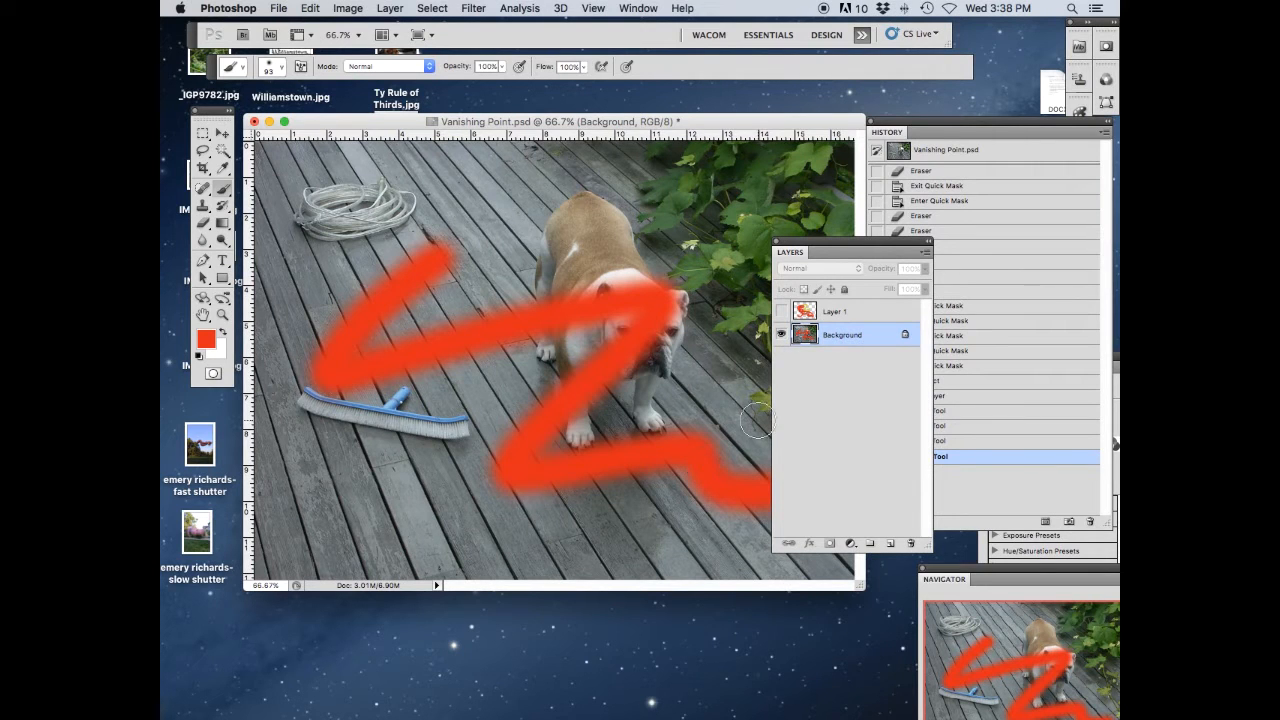
key("super+z")
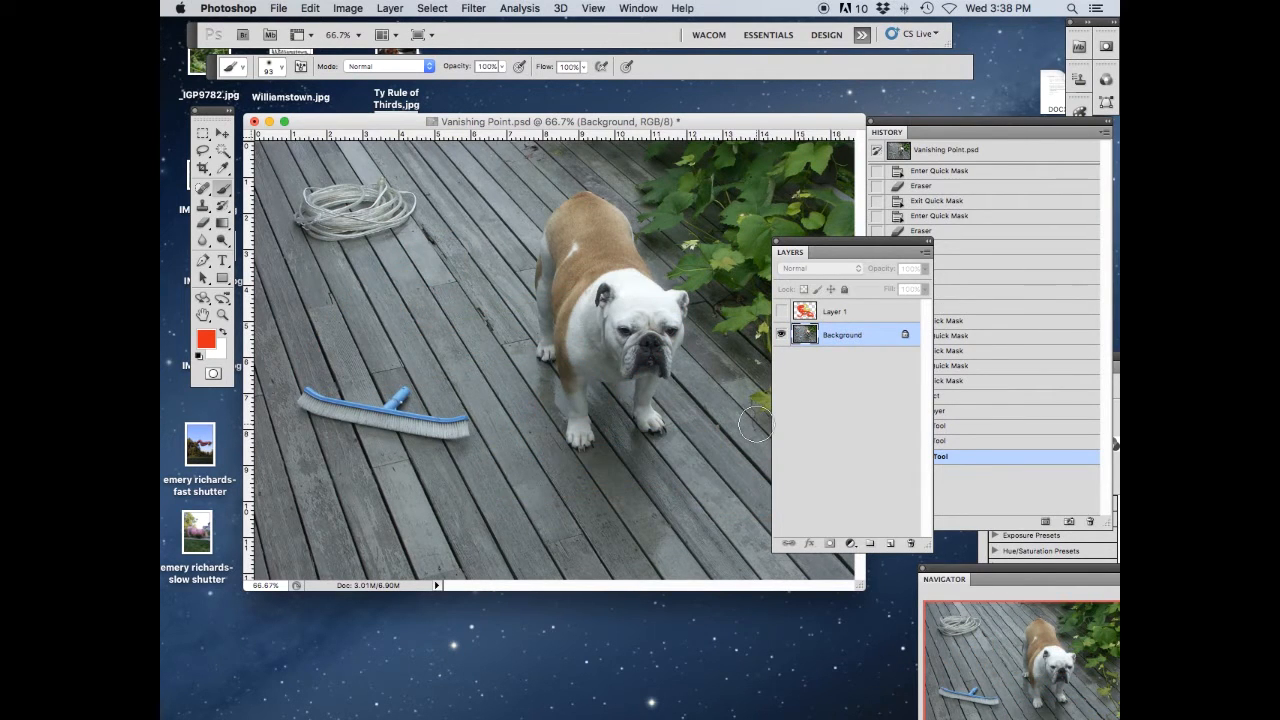
- Toggle the Background and Layer 1 to view each one separately, finishing with both layers visible
left_click(783, 336)
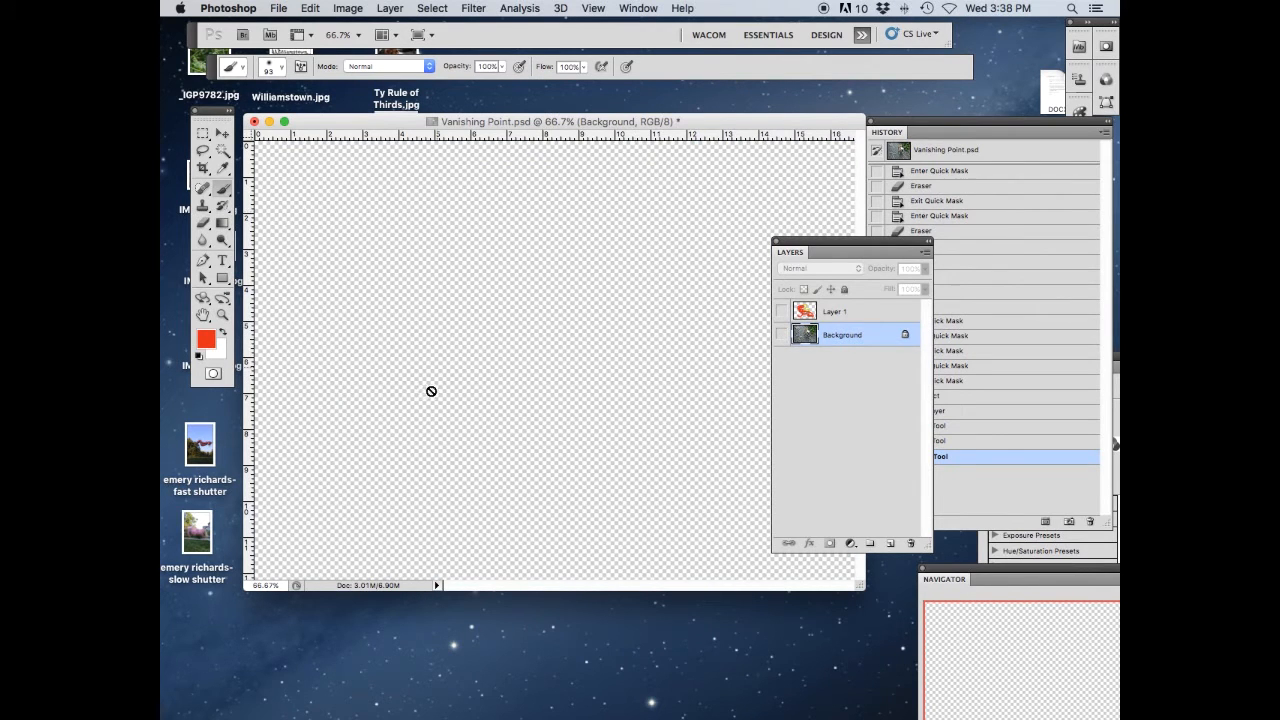
left_click(781, 335)
left_click(781, 311)
left_click(781, 335)
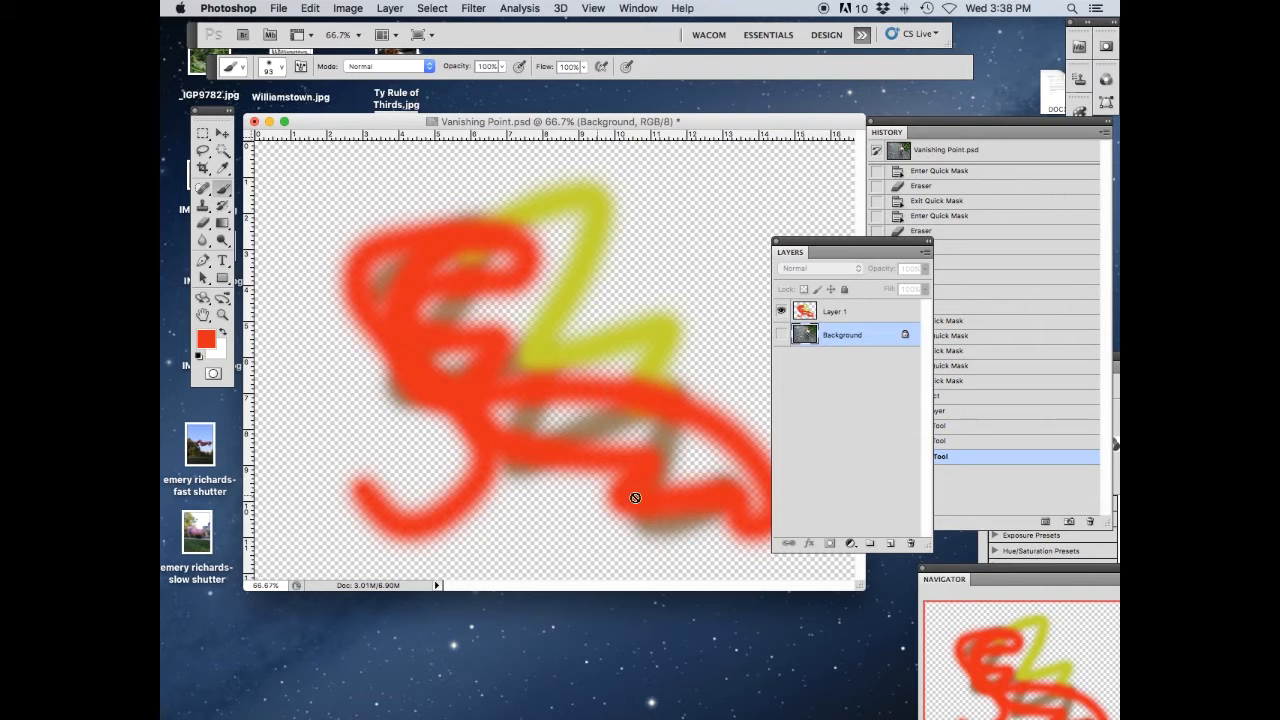
left_click(783, 336)
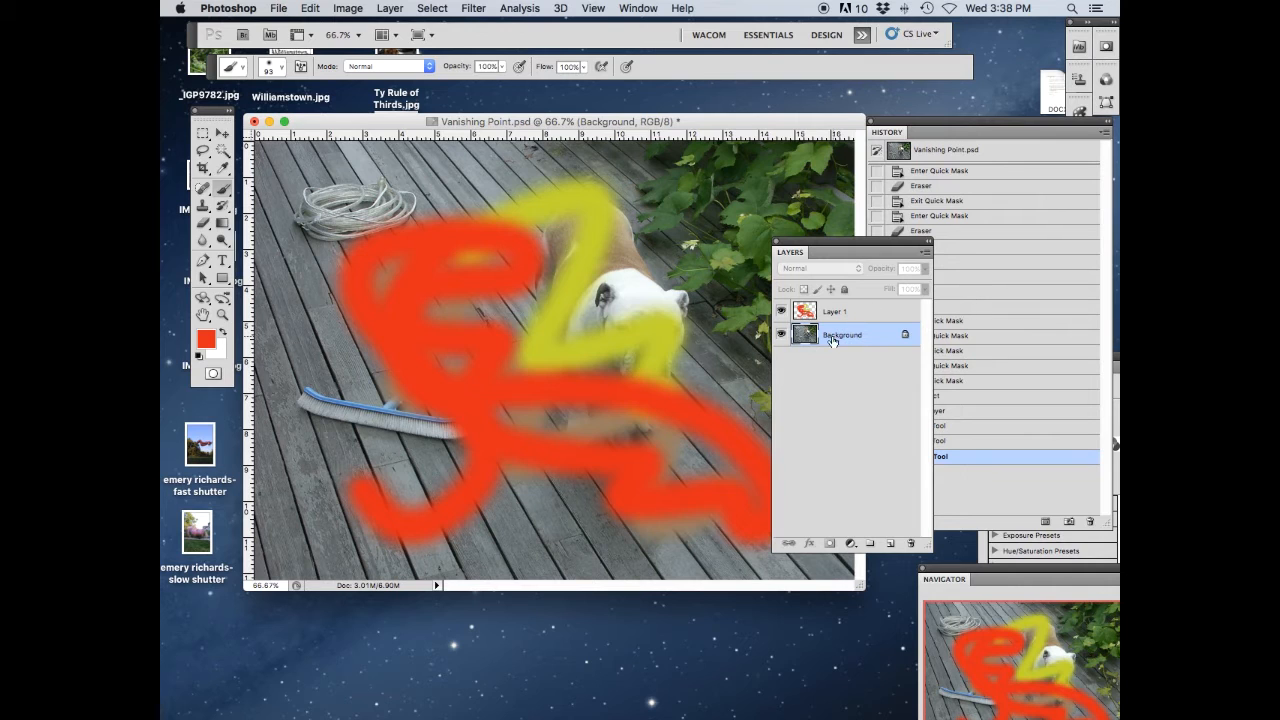
- Add an empty layer above the Background, swap its order with Layer 1 and return it below Layer 1
left_click(889, 543)
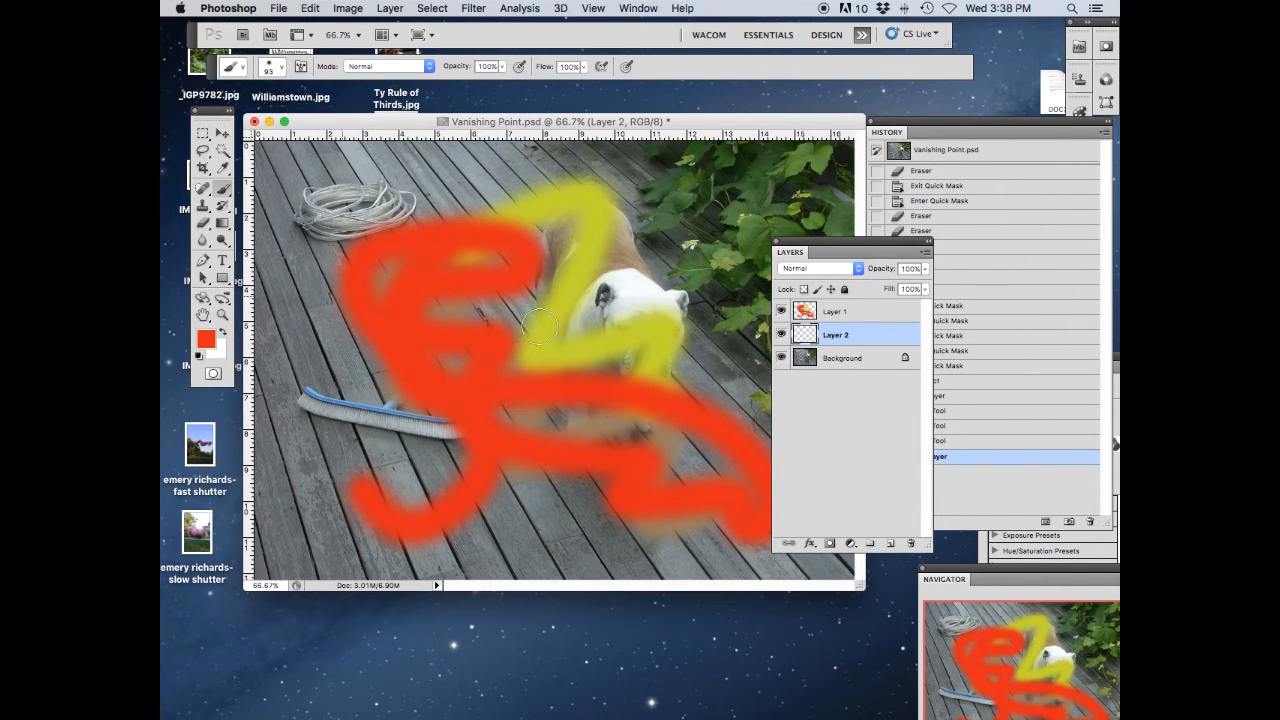
left_click(862, 311, "shift")
mouse_move(862, 311)
left_mouse_down()
mouse_move(851, 341)
mouse_move(851, 304)
left_mouse_up()
left_click(840, 338)
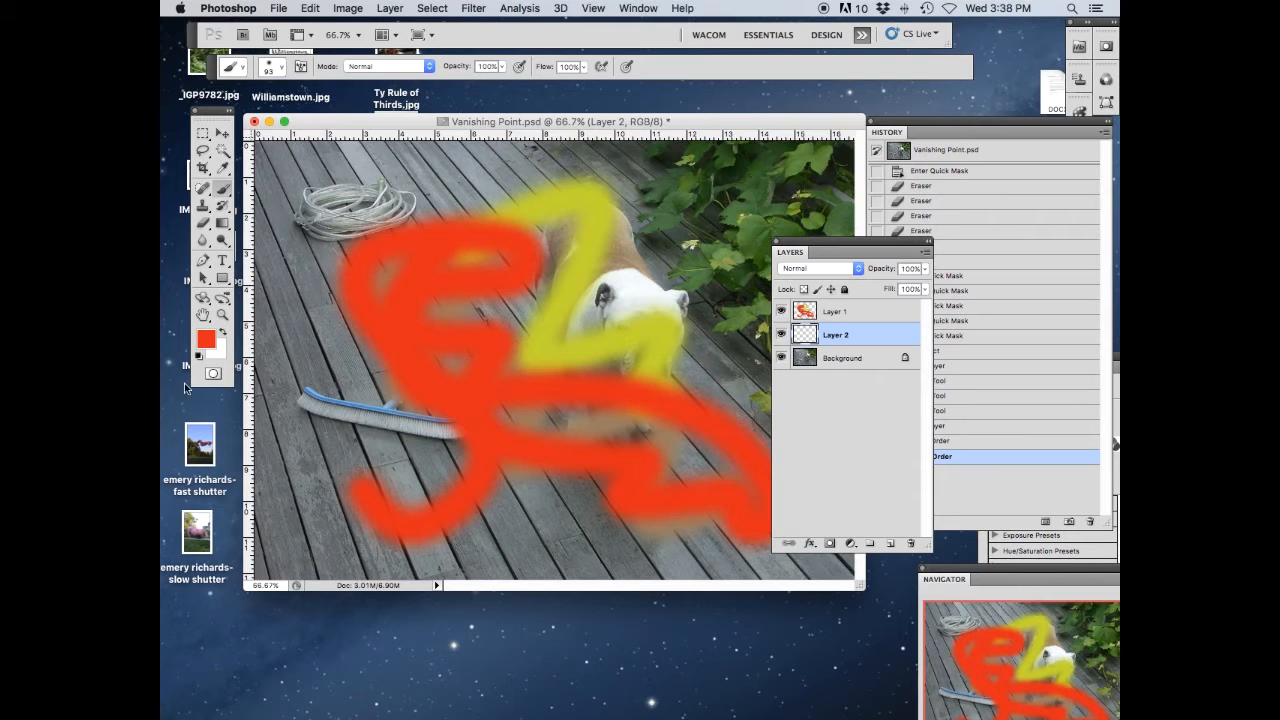
- Set the foreground colour to purple #a10ed7 and paint winding strokes across the deck and dog on Layer 2
left_click(210, 340)
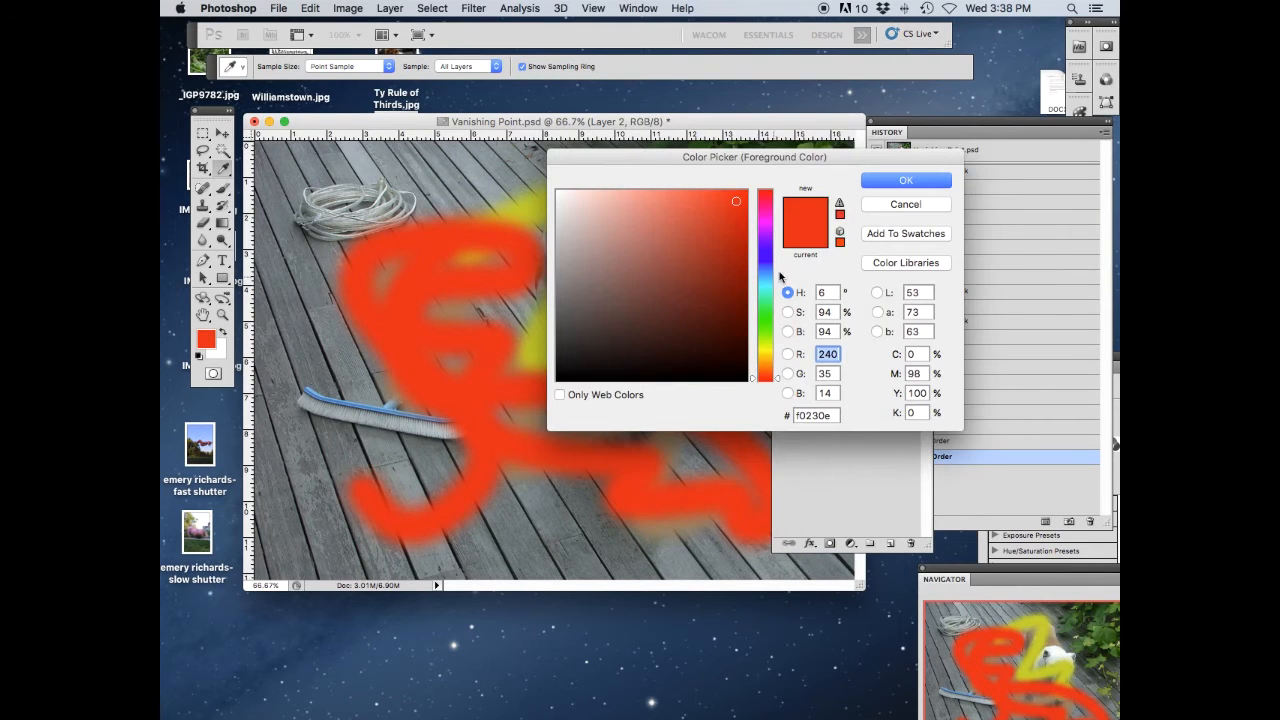
left_click(770, 234)
left_click(734, 219)
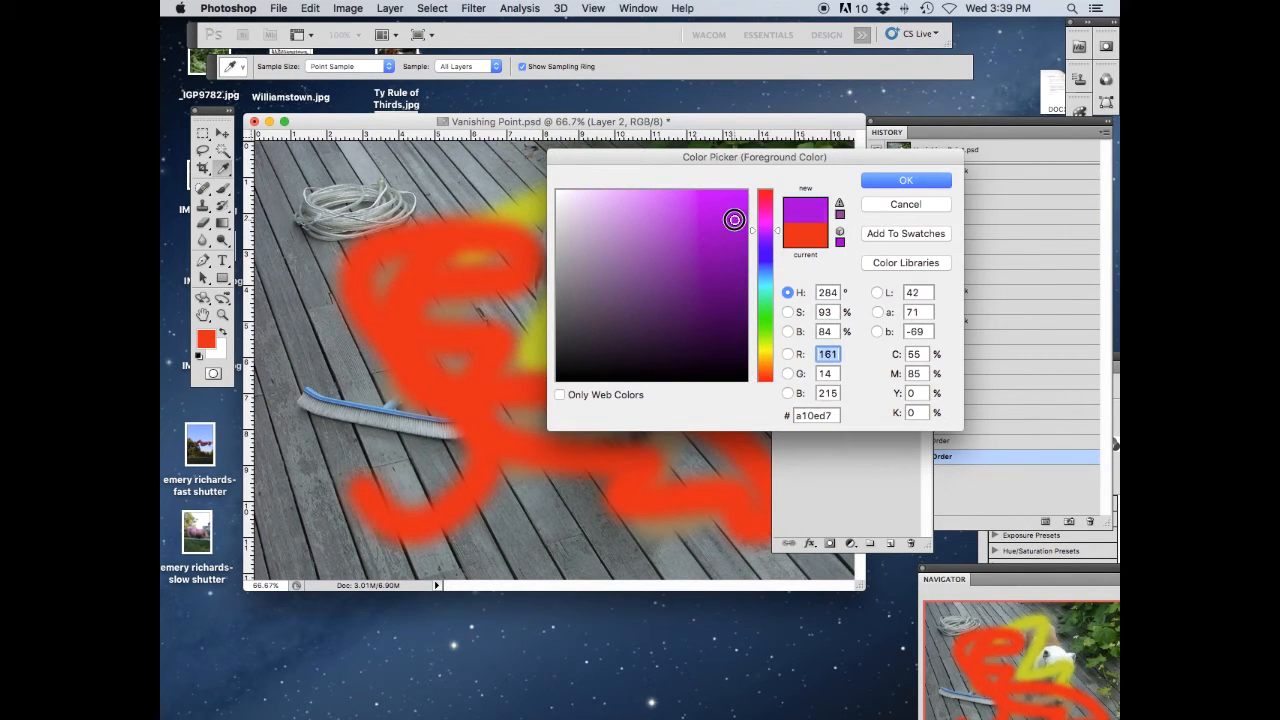
left_click(893, 182)
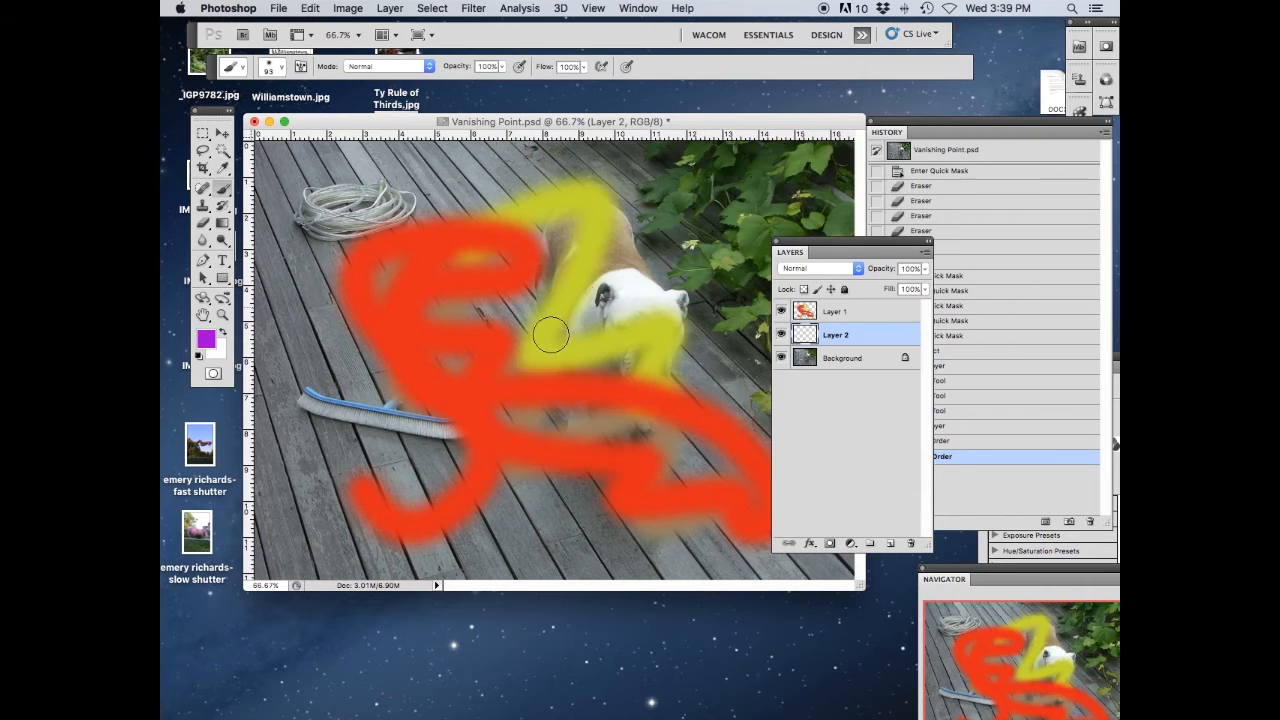
mouse_move(503, 322)
left_mouse_down()
mouse_move(565, 365)
mouse_move(677, 407)
mouse_move(733, 500)
mouse_move(787, 518)
mouse_move(413, 459)
mouse_move(438, 524)
mouse_move(511, 546)
mouse_move(533, 525)
left_mouse_up()
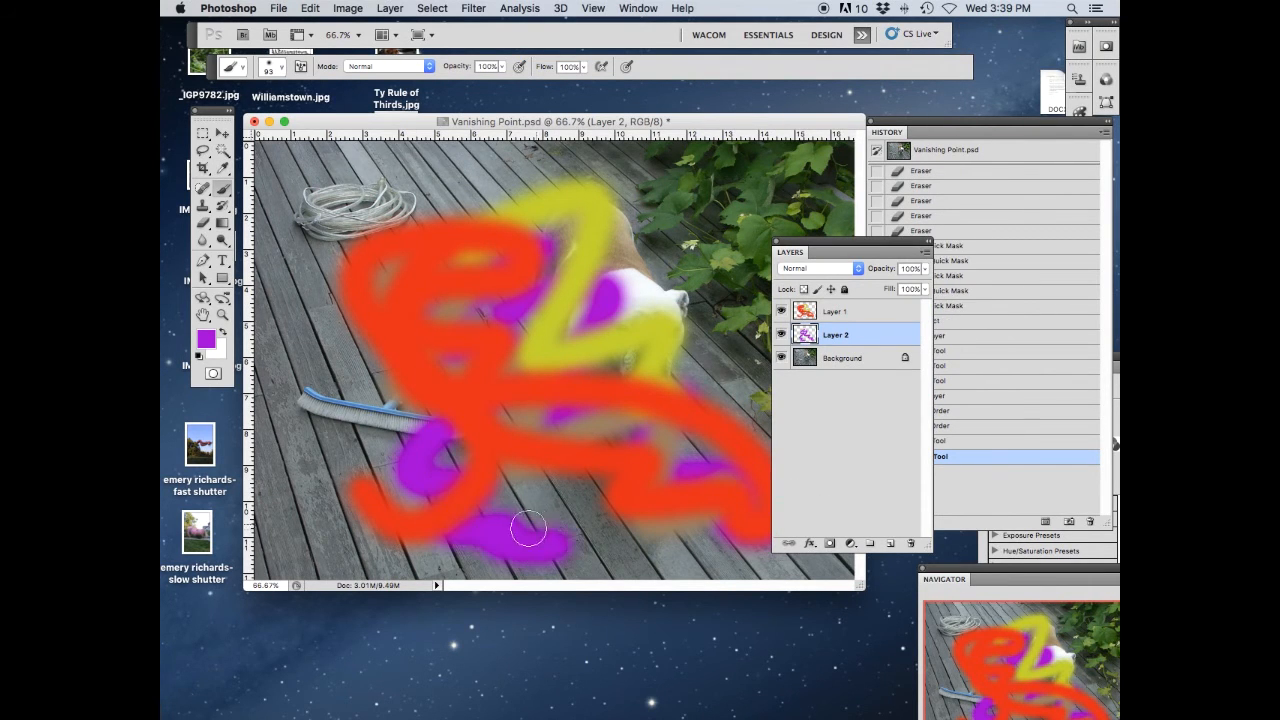
- Hide and show Layer 1 repeatedly to reveal the purple strokes beneath it, leaving Layer 1 hidden
left_click(781, 311)
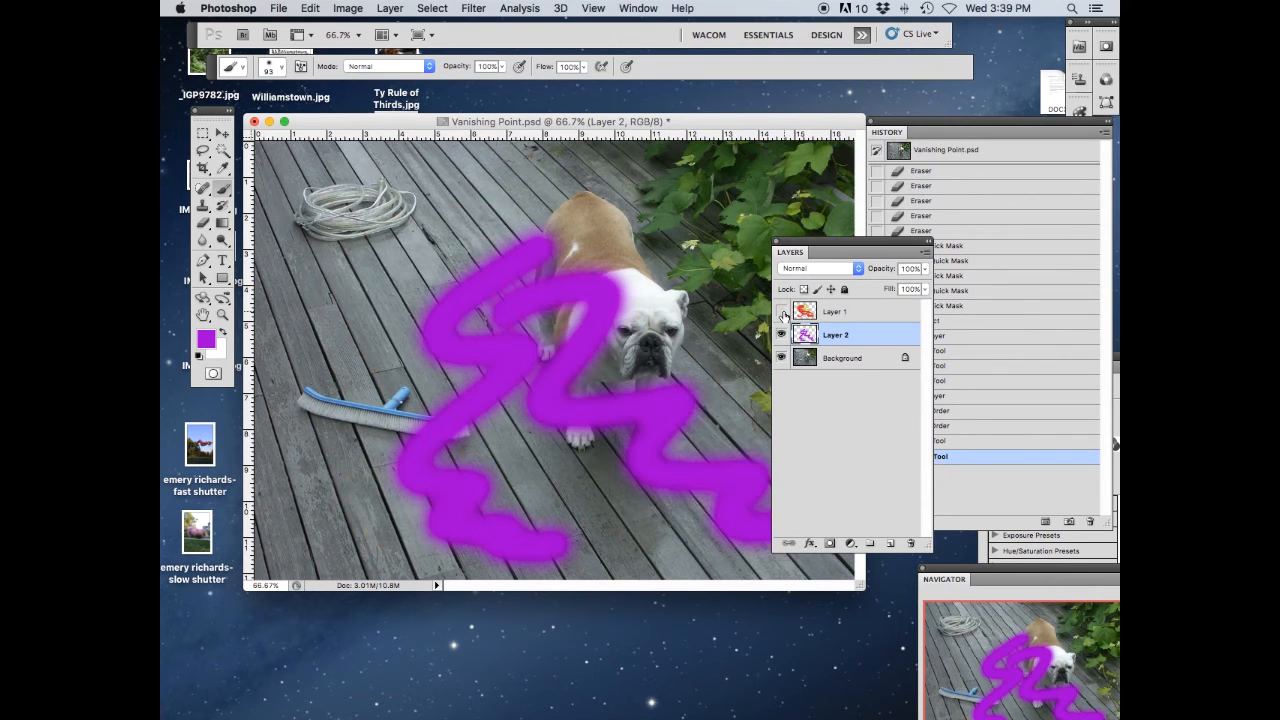
left_click(782, 312)
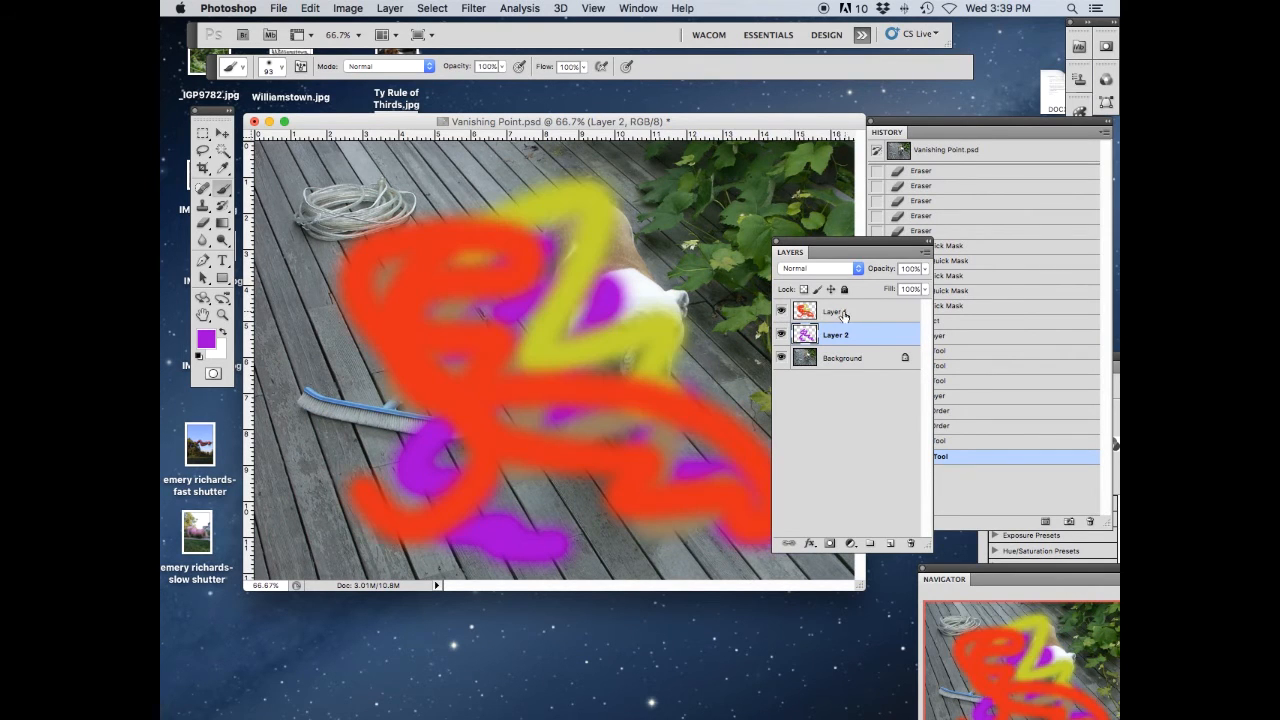
left_click(781, 311)
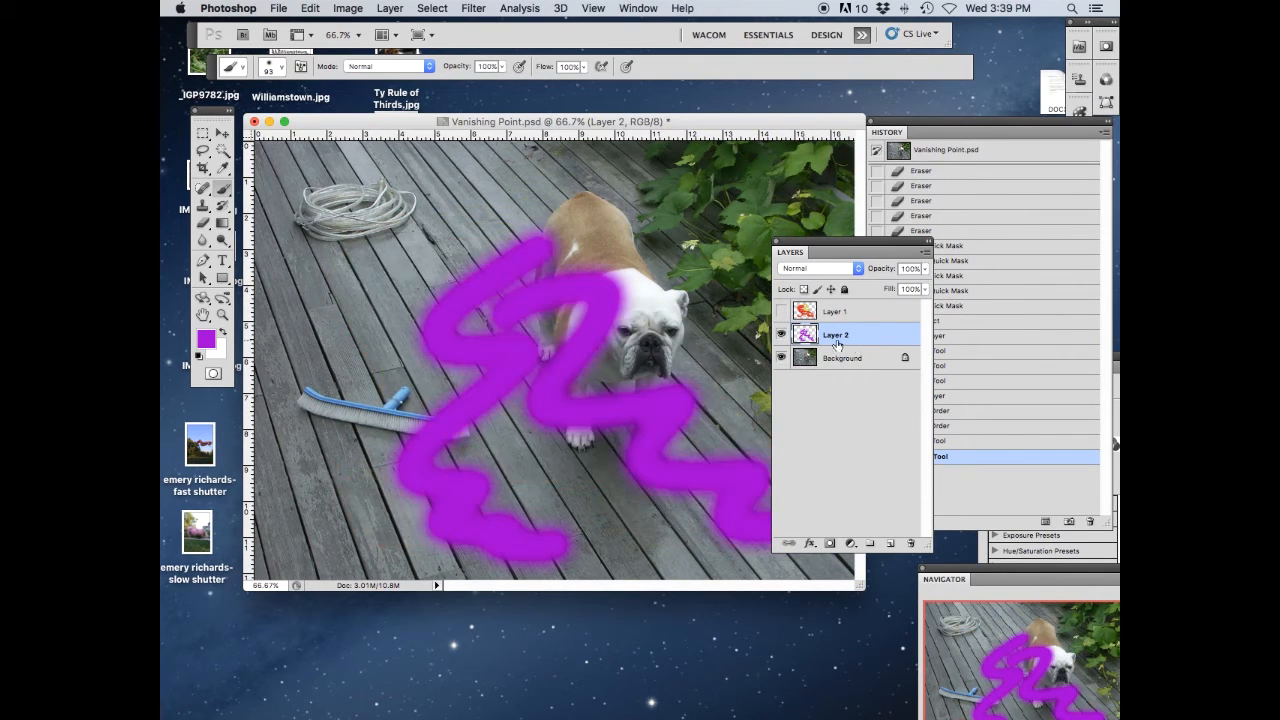
left_click(782, 312)
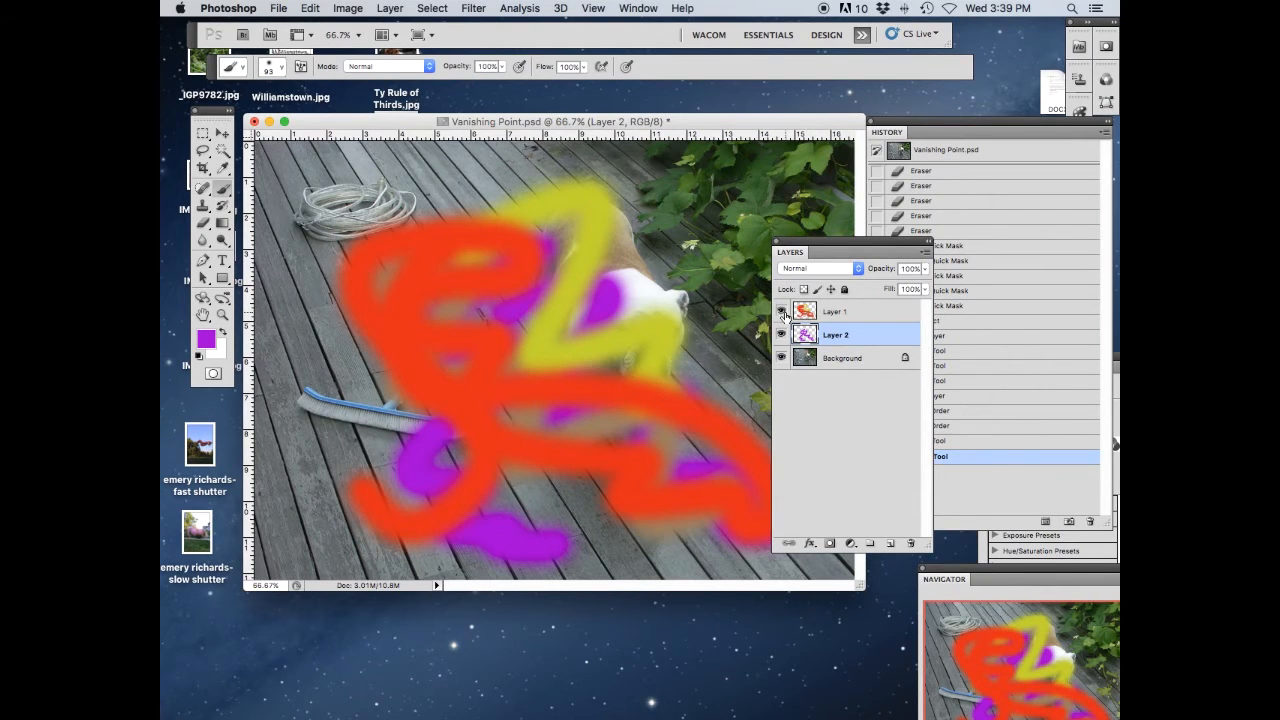
left_click(781, 312)
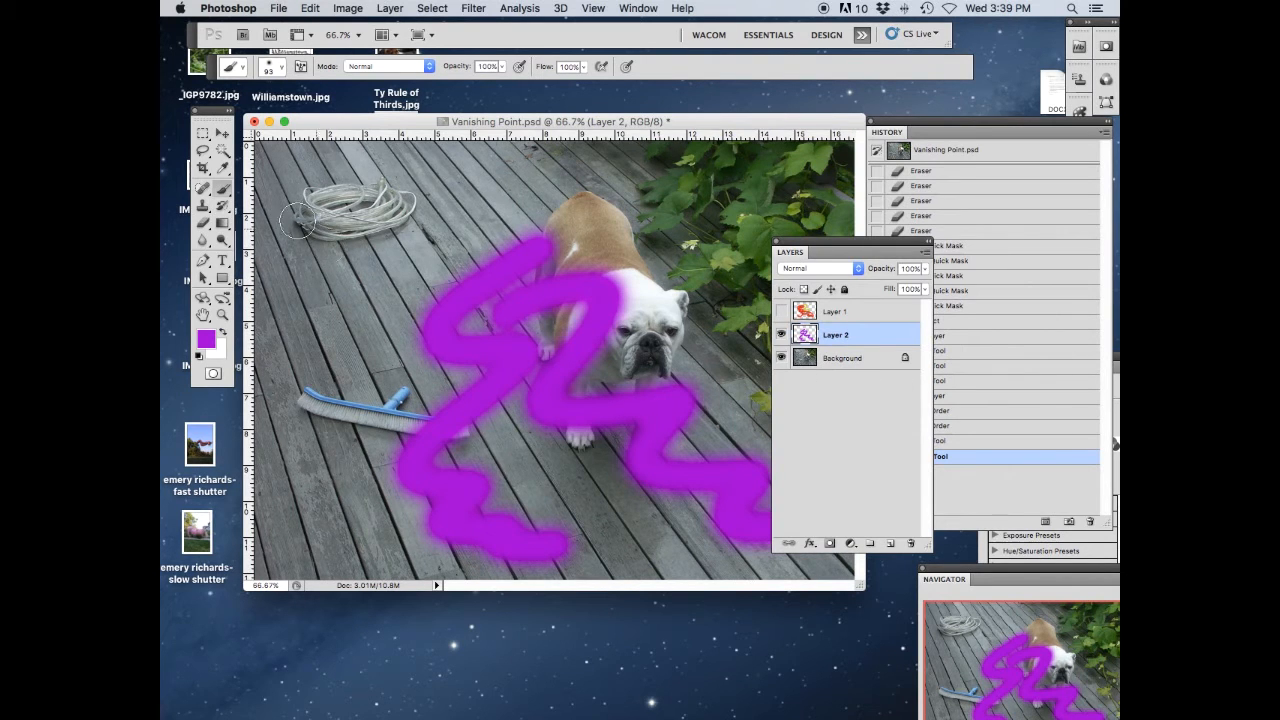
- Reposition Layer 2's purple strokes with the Move tool, finishing in the photo's lower-left area with Layer 1 shown again
left_click(223, 133)
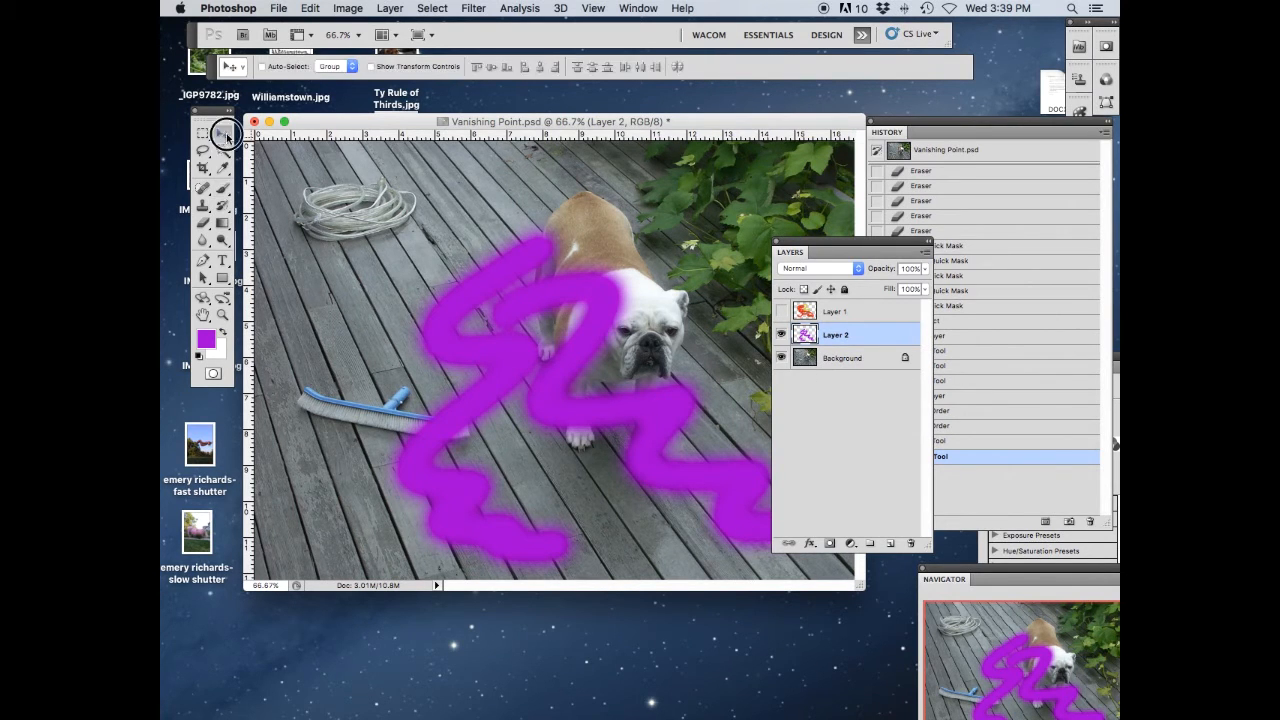
mouse_move(613, 421)
left_mouse_down()
mouse_move(514, 366)
mouse_move(523, 394)
mouse_move(512, 399)
left_mouse_up()
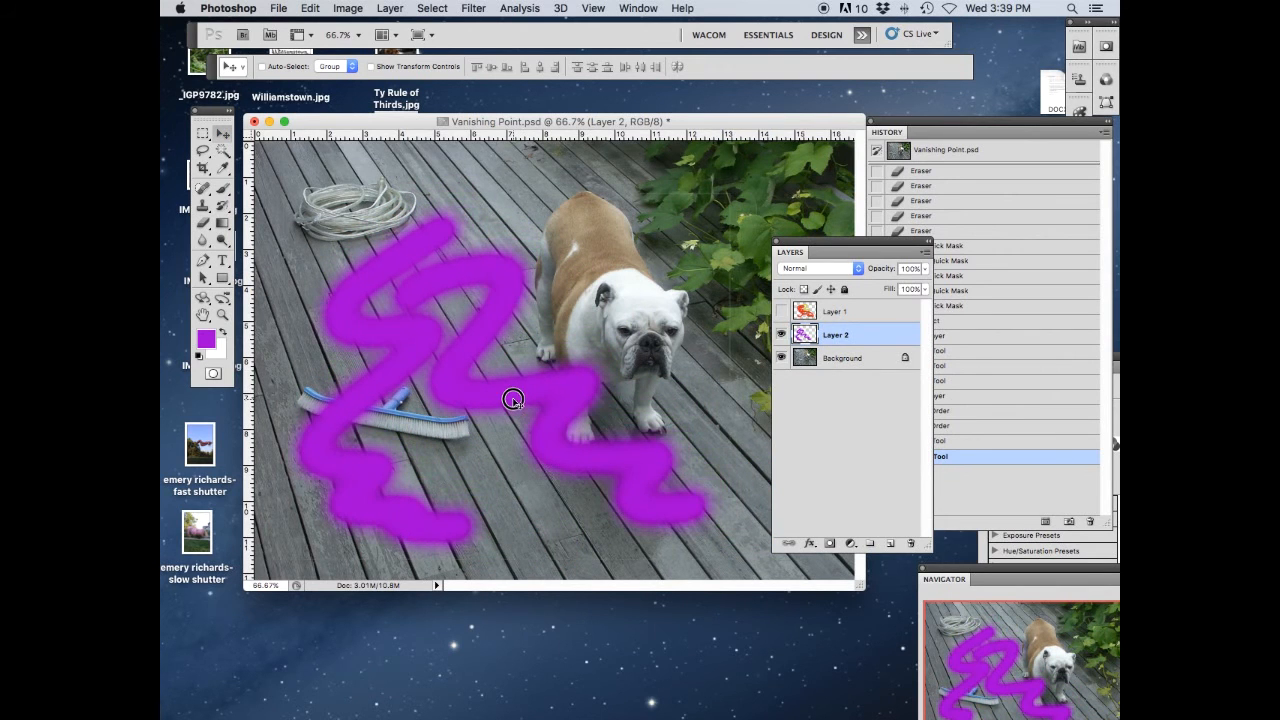
left_click(783, 311)
left_click(783, 311)
left_click_drag(552, 422, 451, 334)
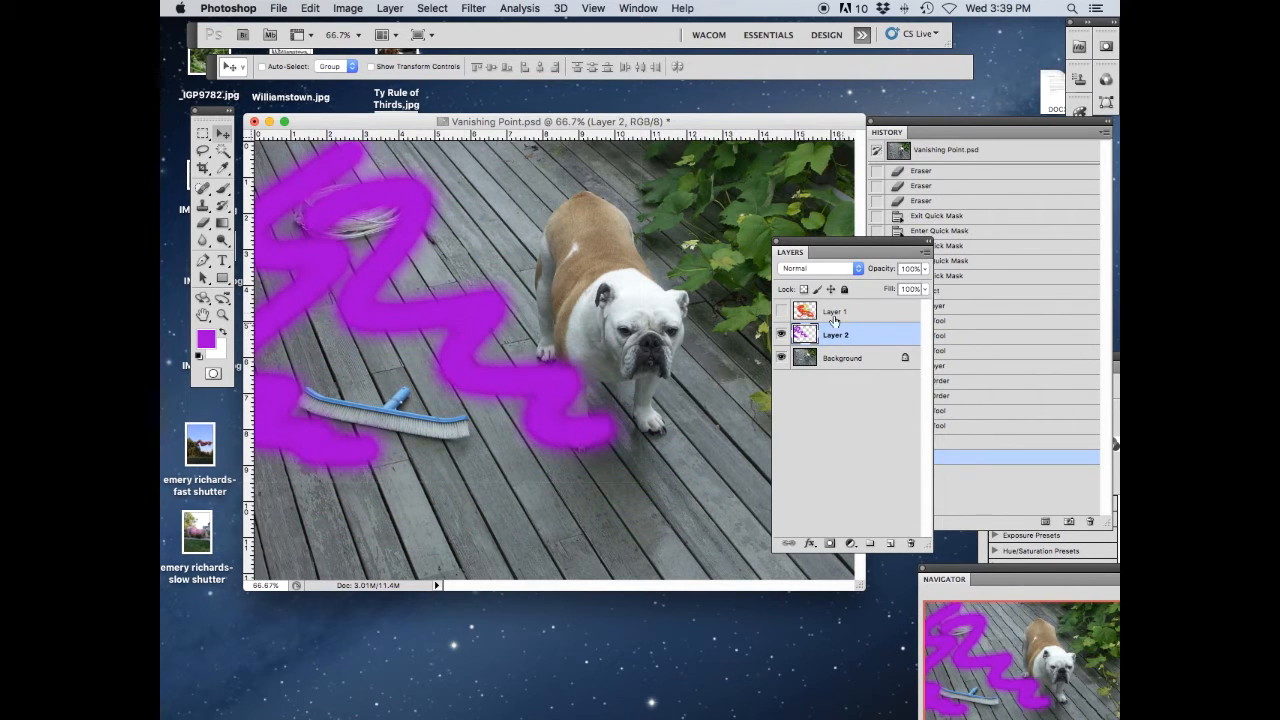
left_click(782, 312)
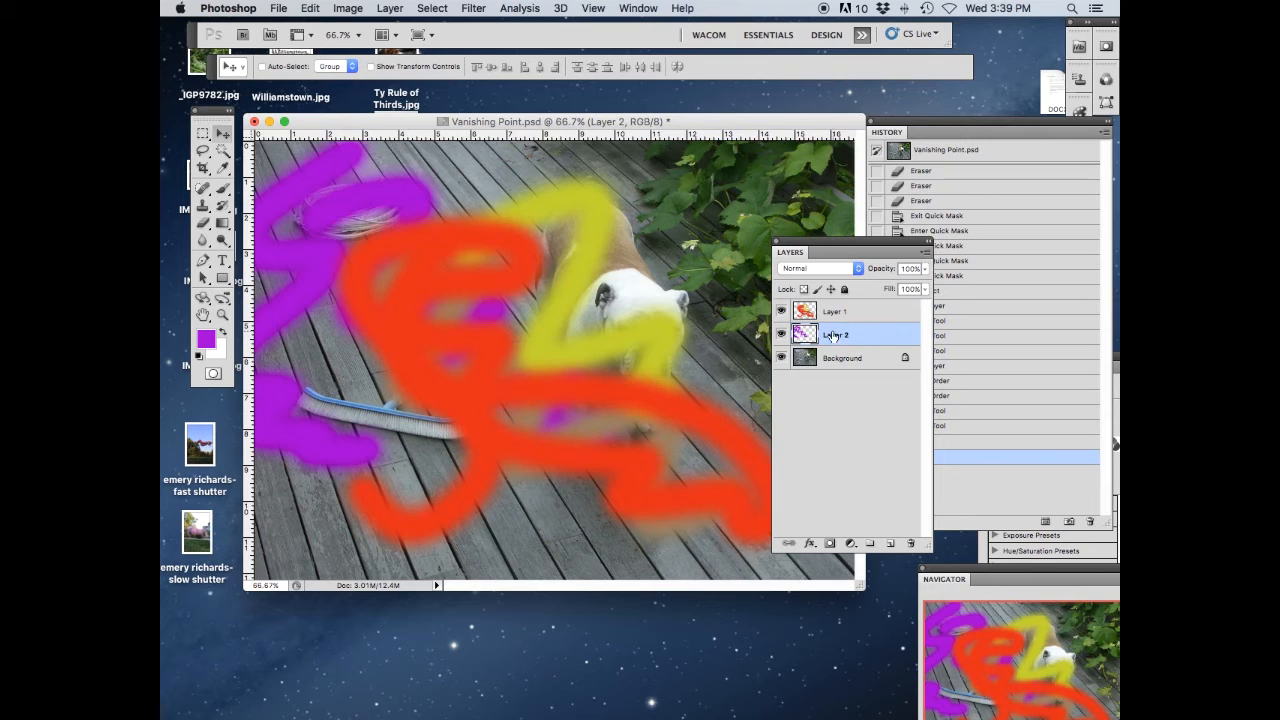
mouse_move(285, 250)
left_mouse_down()
mouse_move(394, 243)
mouse_move(617, 280)
mouse_move(654, 251)
mouse_move(574, 457)
mouse_move(343, 420)
mouse_move(289, 432)
left_mouse_up()
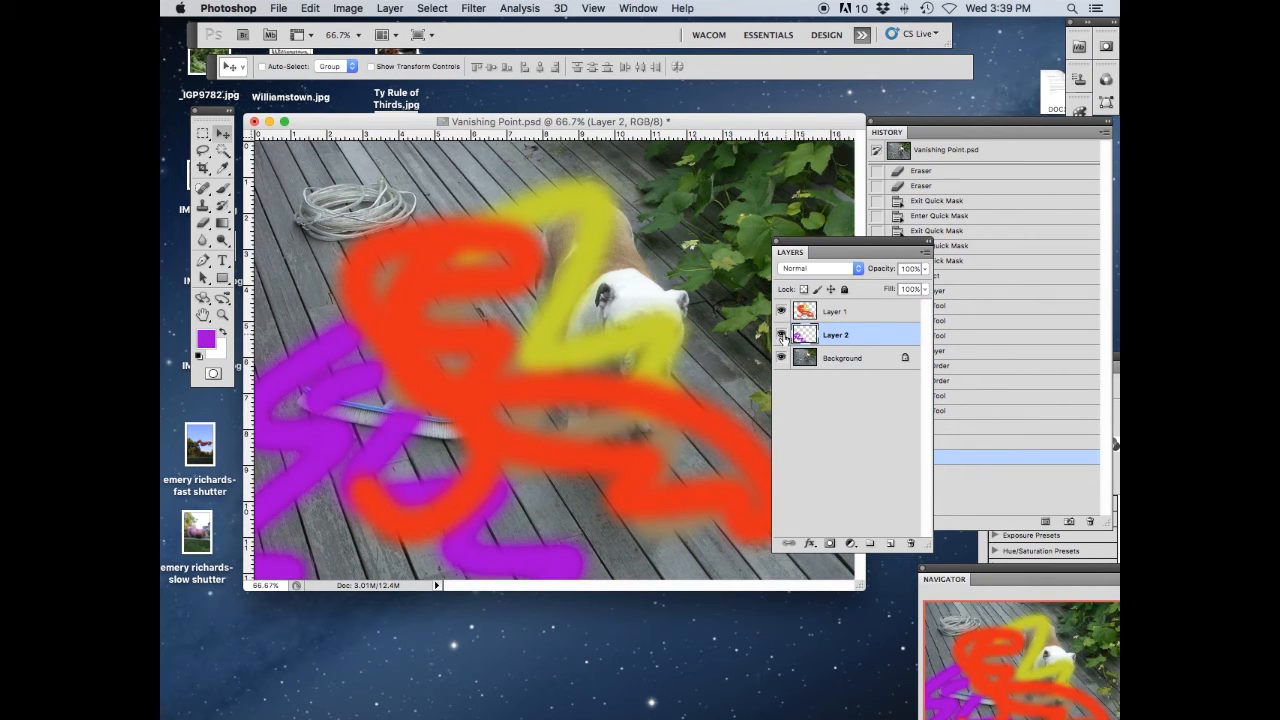
- Toggle the visibility of the purple strokes' layer off and on, and rename that layer "Purple Marks"
left_click(781, 335)
left_click(781, 336)
double_click(834, 337)
type("H")
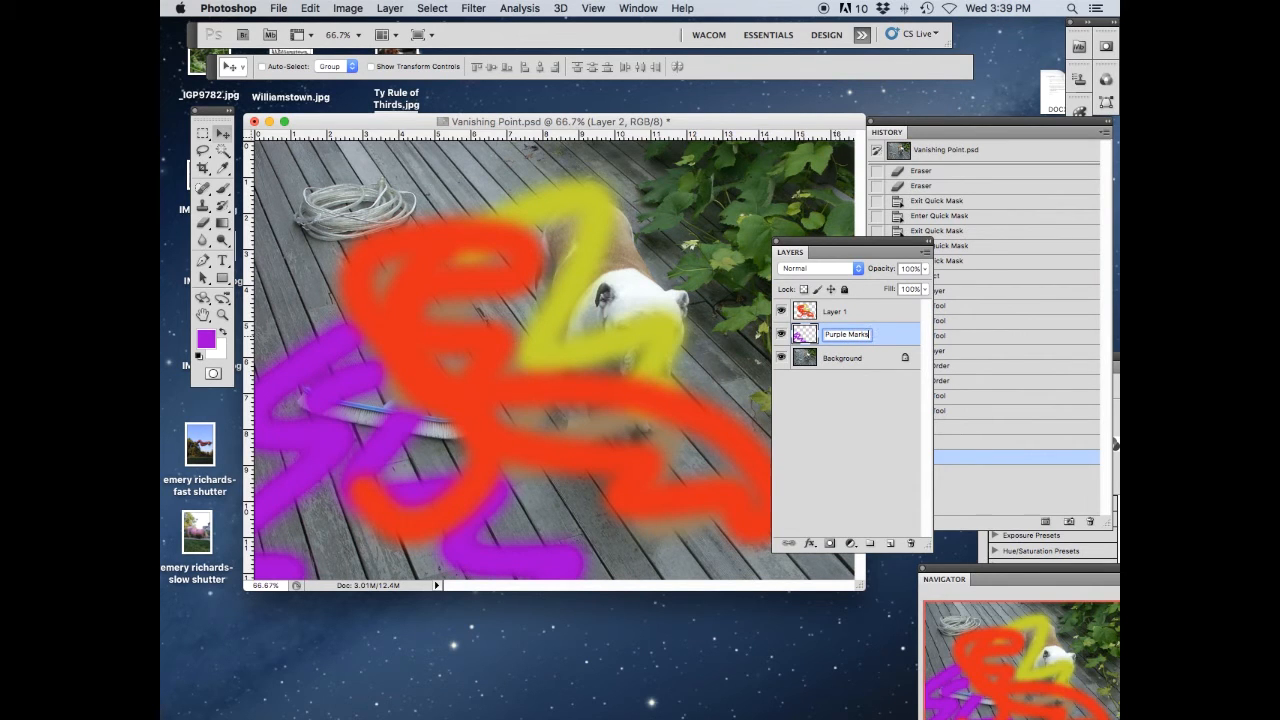
key("Return")
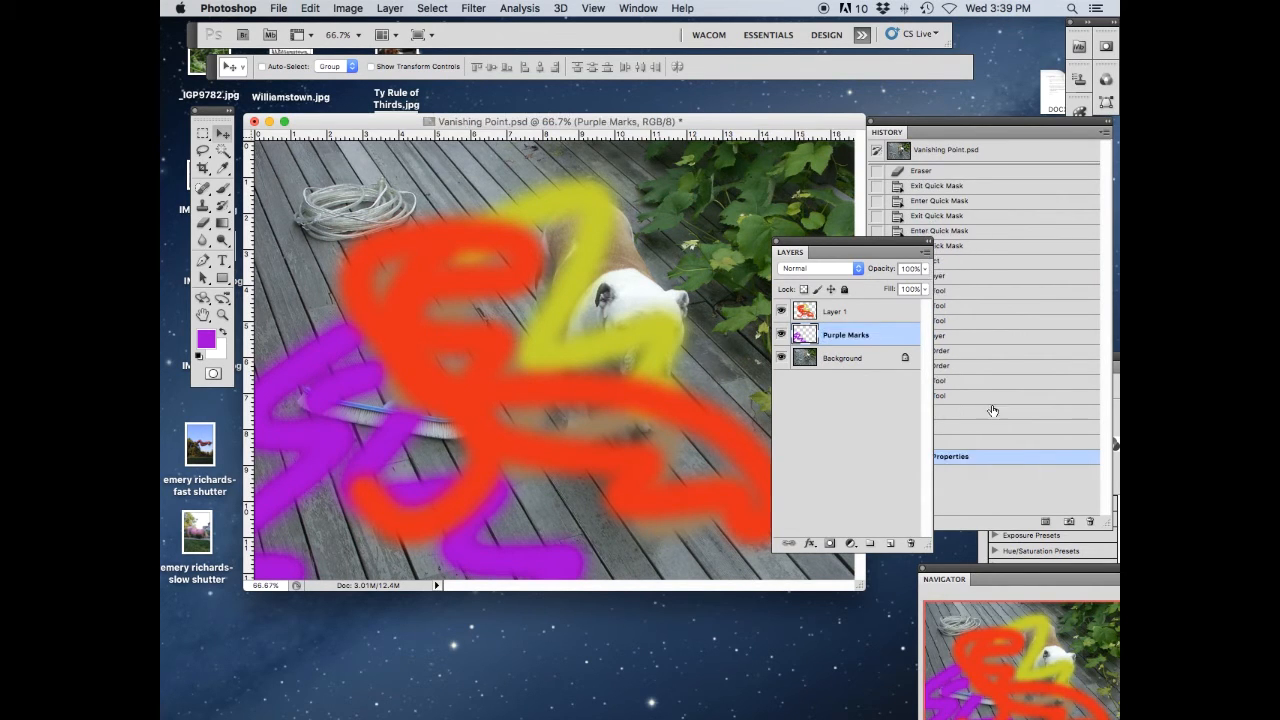
- Rename the layer holding the red and yellow strokes "Red MArks"
double_click(845, 313)
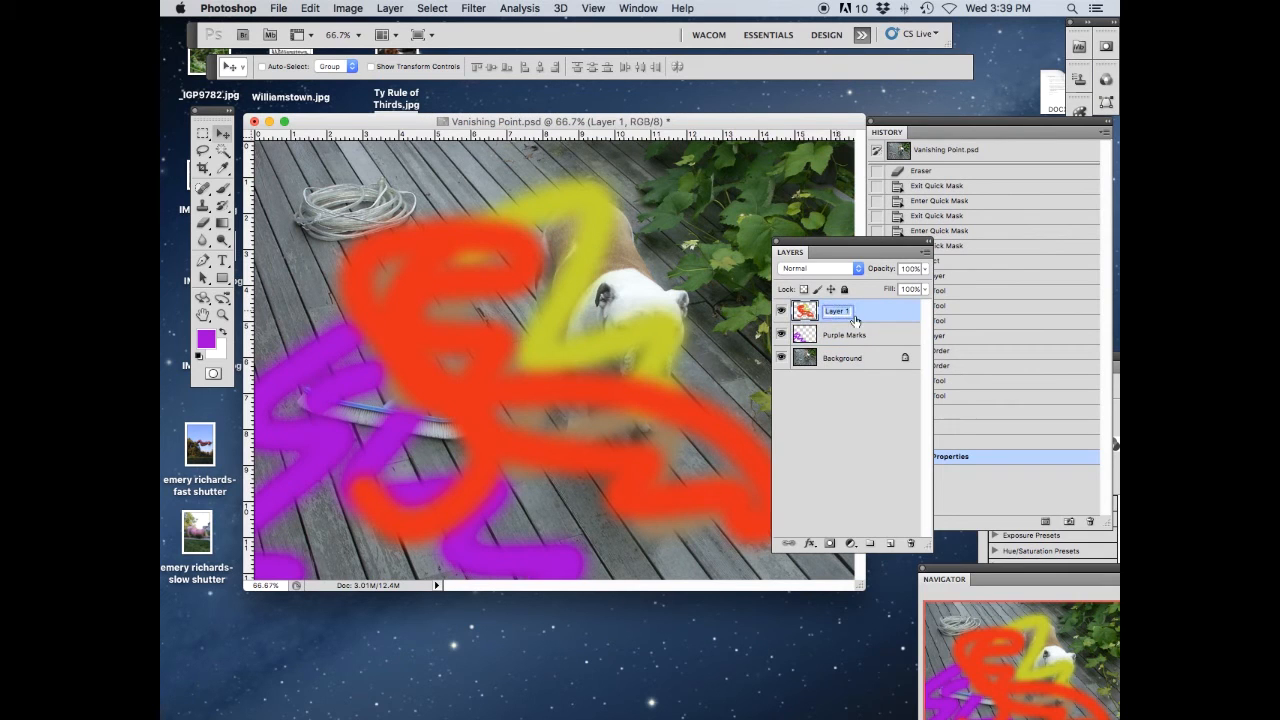
type("Red MArks")
key("Return")
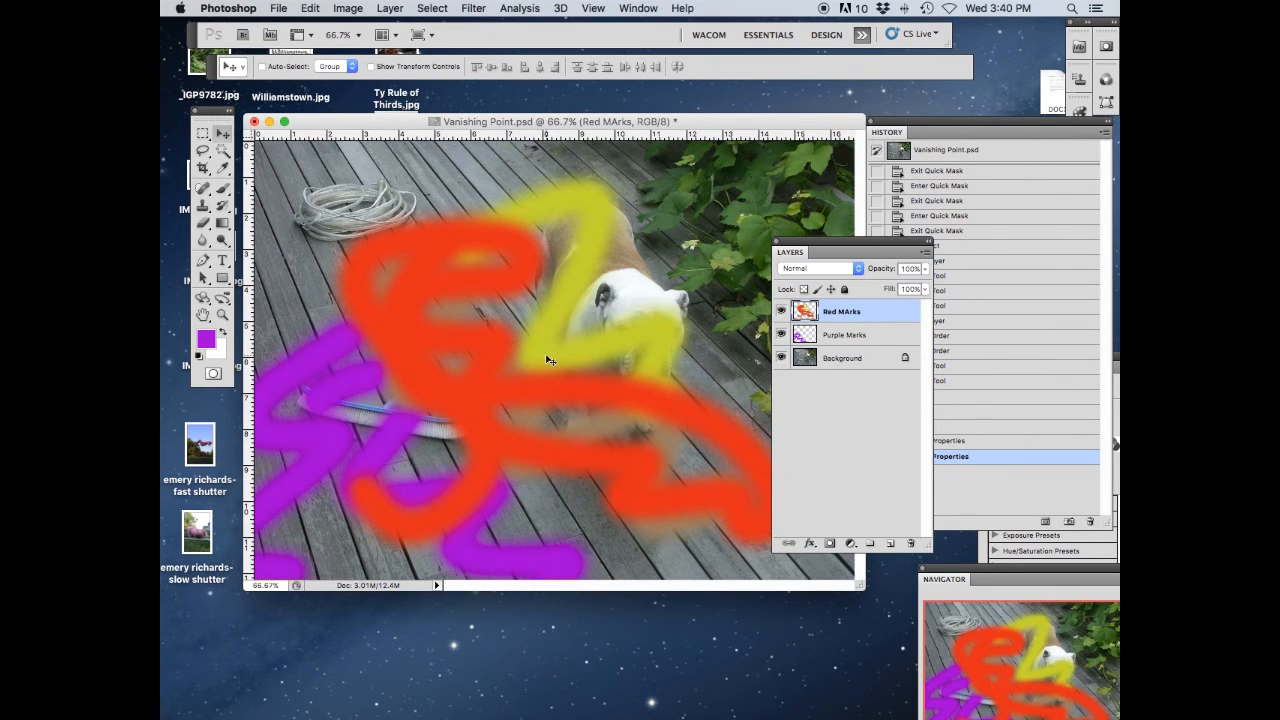
- Erase parts of the upper-left red strokes on Red MArks and of the upper purple strokes on Purple Marks
left_click(203, 222)
mouse_move(441, 218)
left_mouse_down()
mouse_move(387, 313)
mouse_move(489, 212)
mouse_move(410, 279)
mouse_move(379, 272)
mouse_move(376, 245)
mouse_move(498, 209)
mouse_move(510, 222)
mouse_move(437, 244)
mouse_move(454, 222)
mouse_move(560, 221)
mouse_move(450, 241)
mouse_move(402, 271)
mouse_move(427, 269)
mouse_move(398, 292)
mouse_move(405, 307)
mouse_move(283, 349)
mouse_move(305, 361)
mouse_move(340, 329)
mouse_move(406, 343)
mouse_move(367, 348)
mouse_move(411, 316)
mouse_move(347, 325)
mouse_move(401, 376)
mouse_move(413, 352)
mouse_move(382, 374)
left_mouse_up()
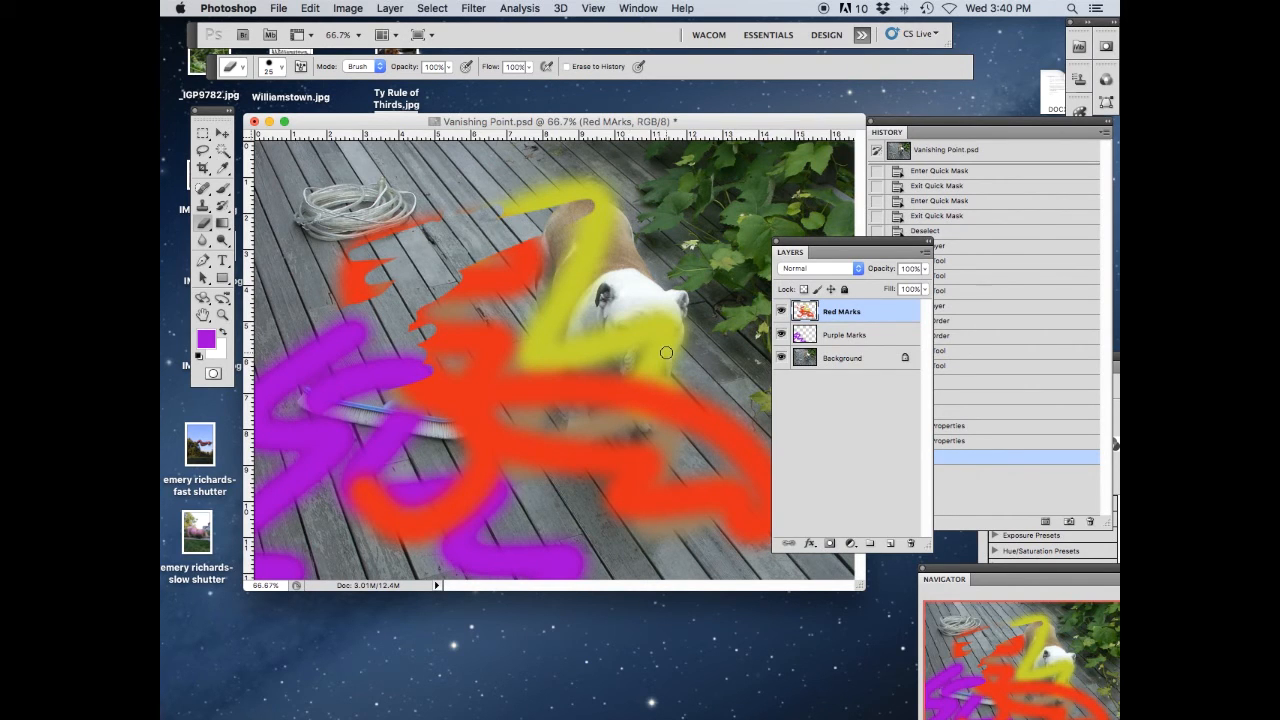
left_click(832, 334)
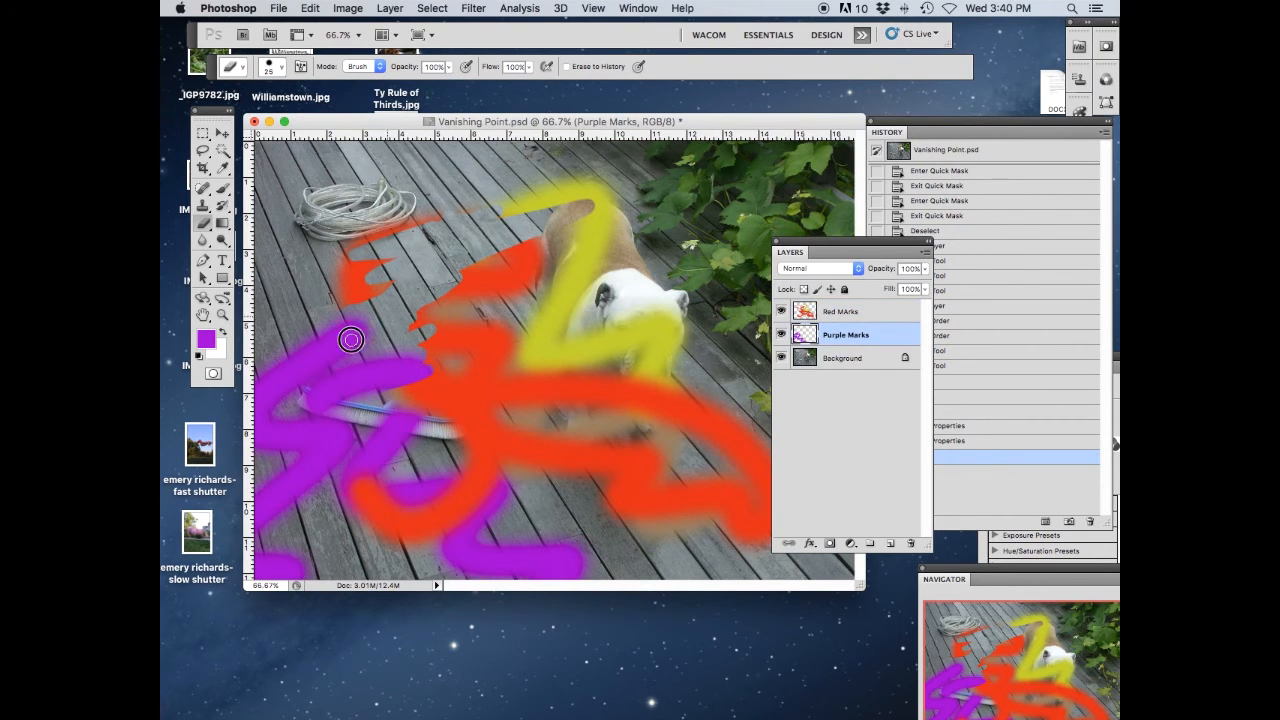
mouse_move(361, 323)
left_mouse_down()
mouse_move(461, 294)
mouse_move(301, 301)
mouse_move(342, 395)
mouse_move(285, 426)
mouse_move(298, 388)
mouse_move(419, 379)
mouse_move(401, 420)
mouse_move(338, 427)
mouse_move(390, 358)
left_mouse_up()
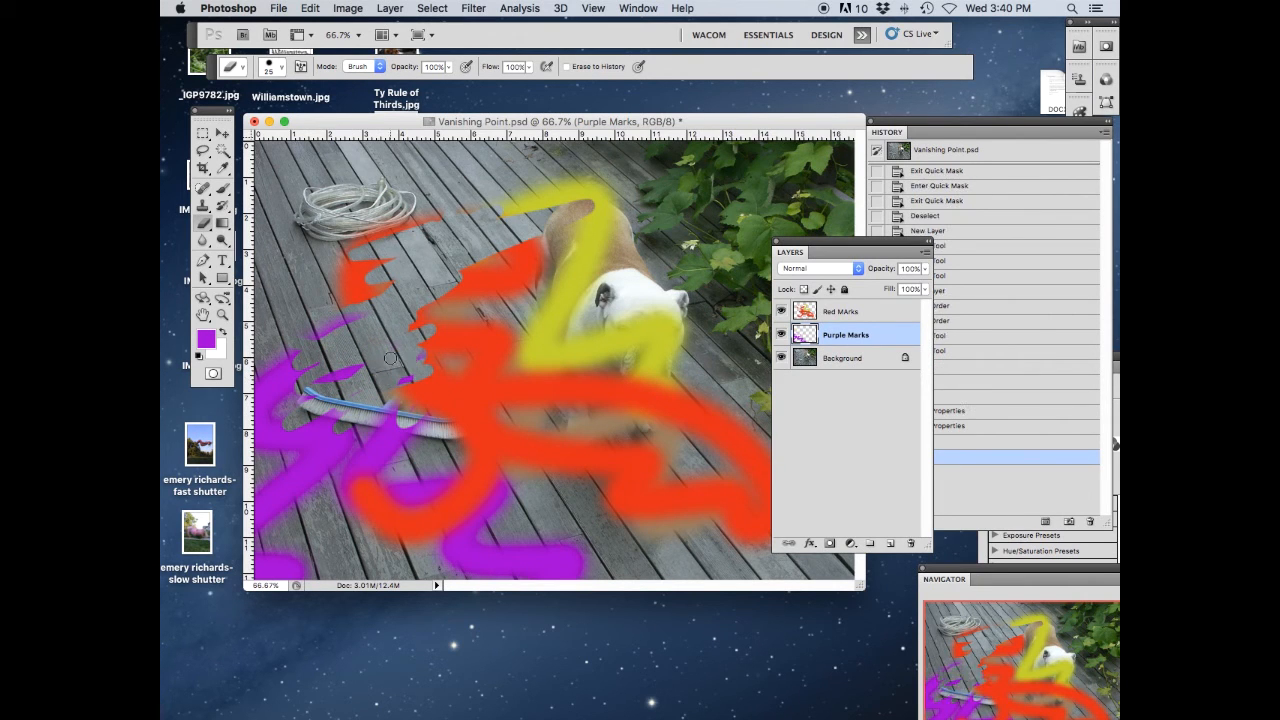
- With both marks layers temporarily hidden, try erasing a zigzag on the Background's deck beside the dog and undo it
left_click(782, 311)
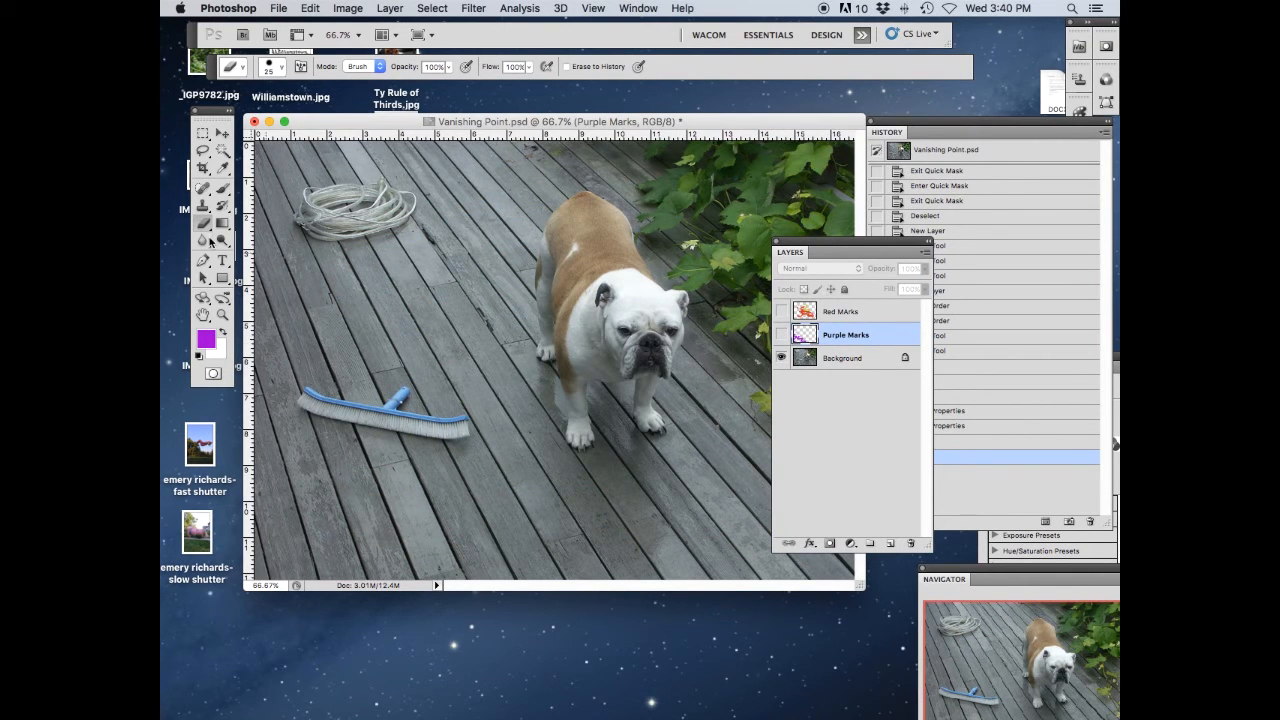
left_click(826, 360)
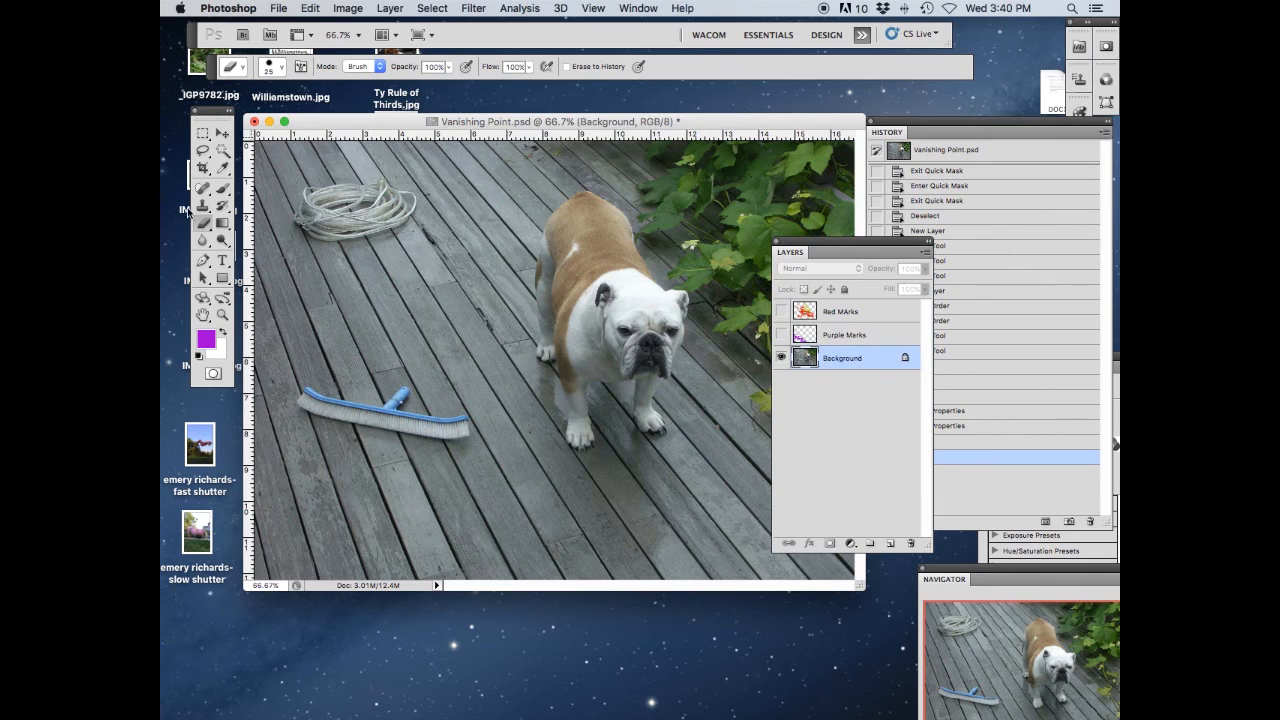
mouse_move(352, 372)
left_mouse_down()
mouse_move(420, 329)
mouse_move(449, 399)
mouse_move(531, 403)
left_mouse_up()
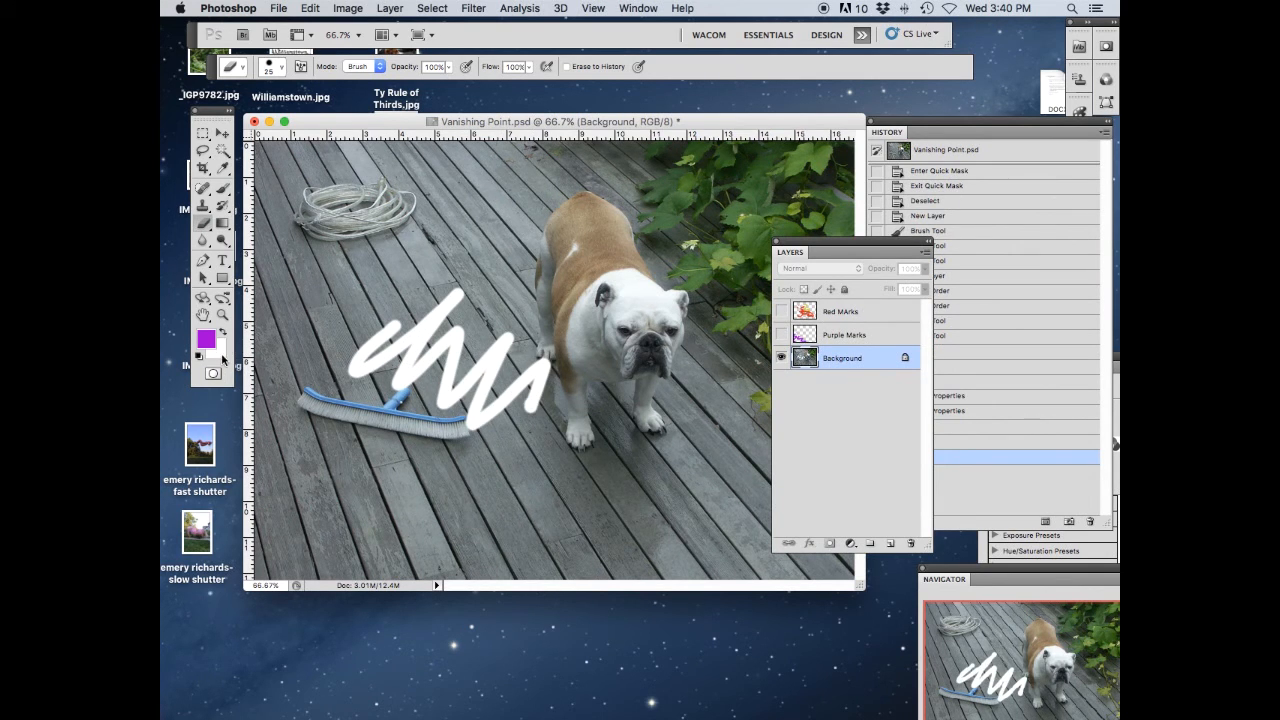
key("super+z")
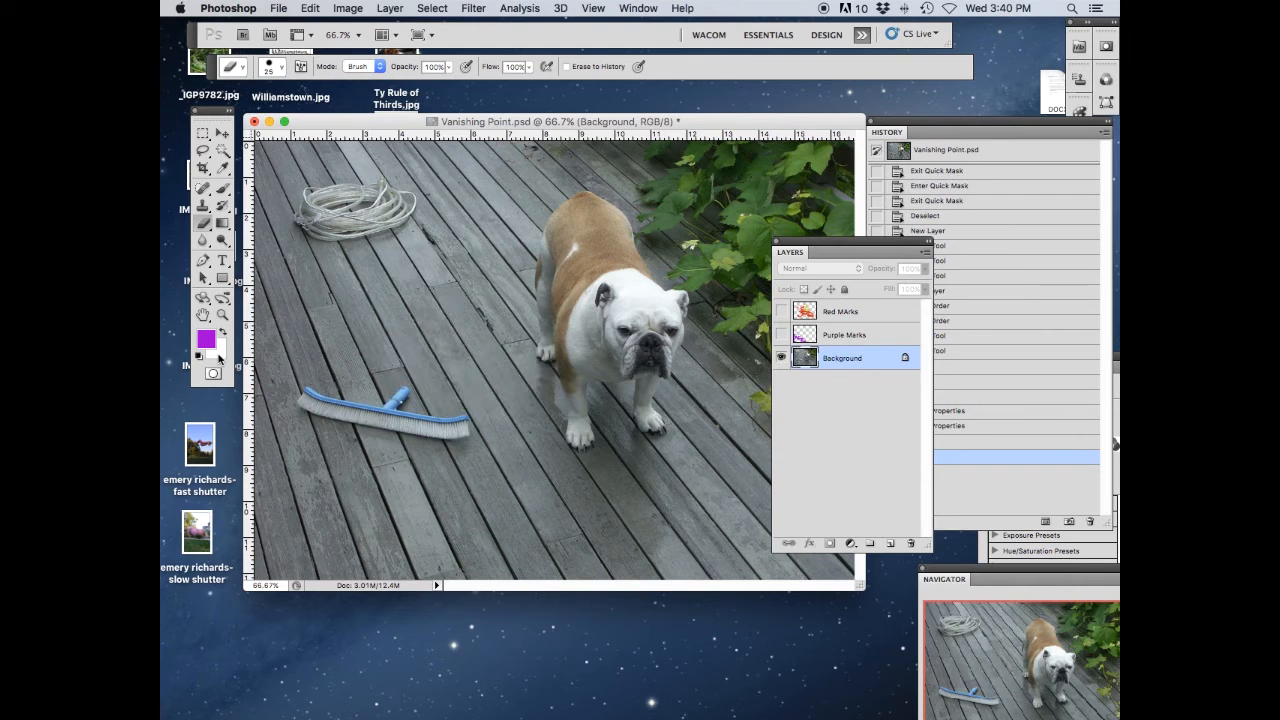
left_click(781, 334)
left_click(781, 311)
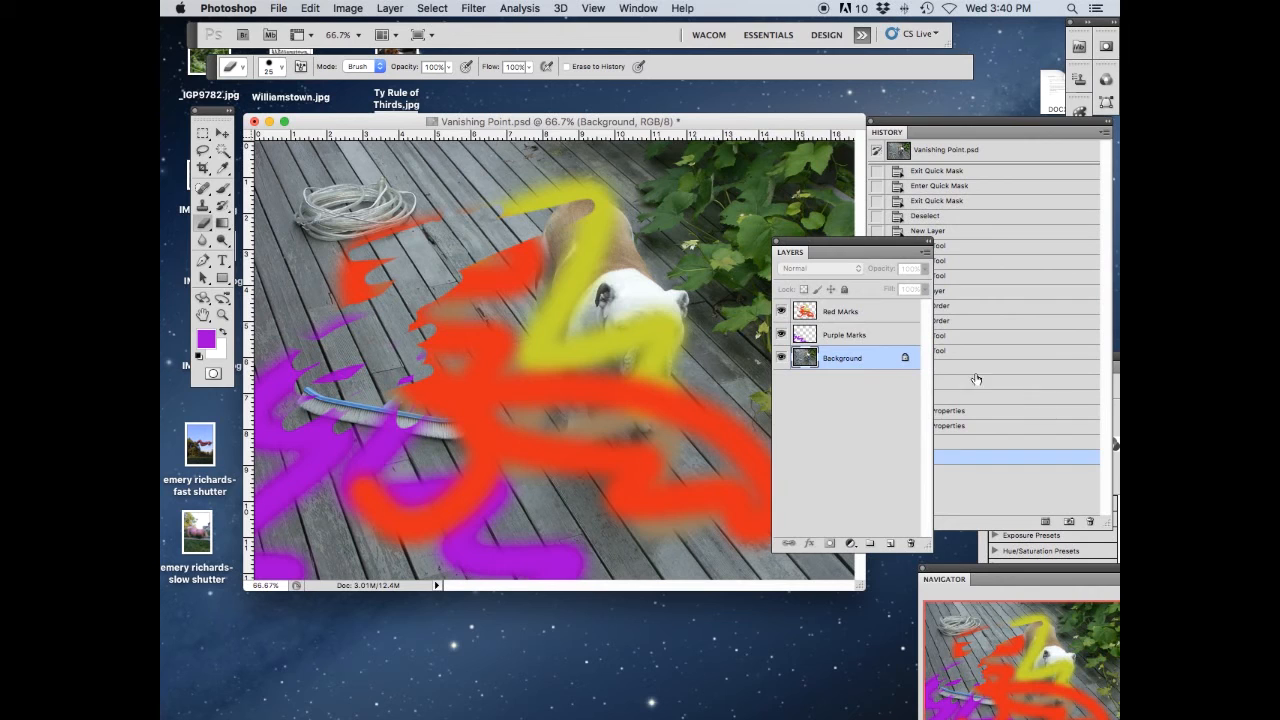
- Delete the Purple Marks and Red MArks layers, leaving only the Background
left_click(843, 335)
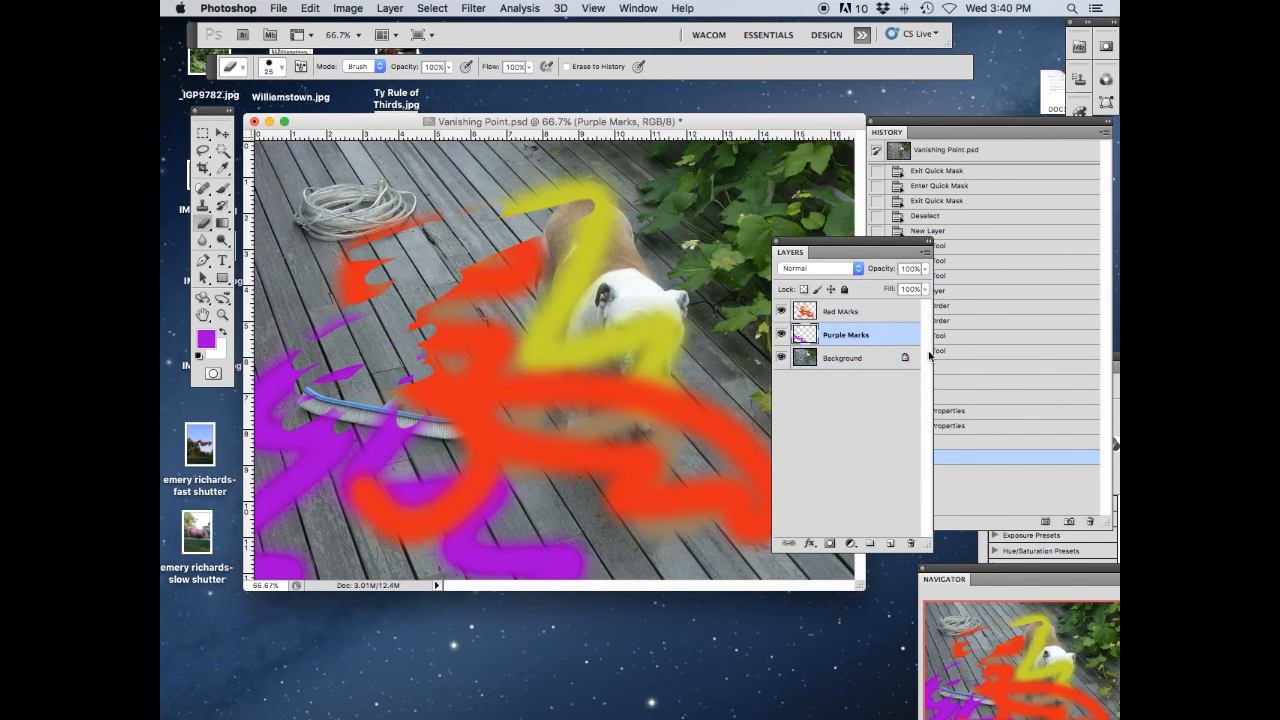
mouse_move(835, 336)
left_mouse_down()
mouse_move(891, 458)
mouse_move(910, 545)
left_mouse_up()
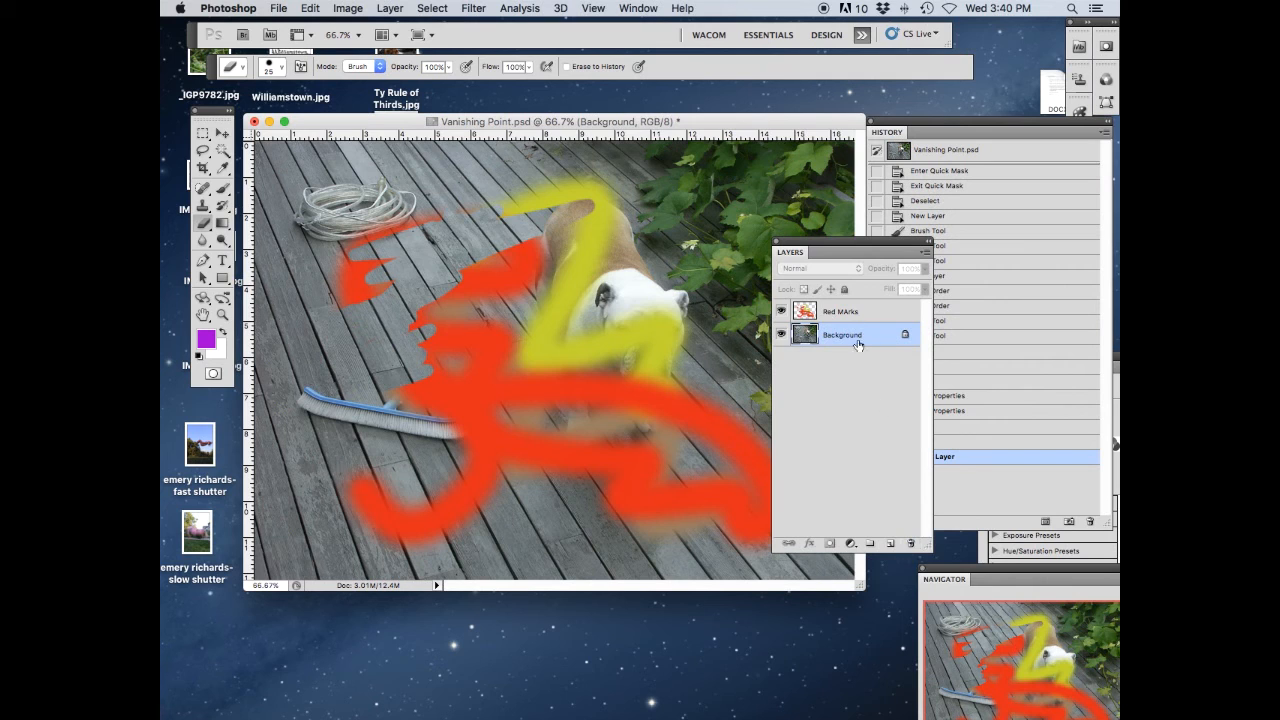
mouse_move(843, 312)
left_mouse_down()
mouse_move(883, 357)
mouse_move(914, 545)
left_mouse_up()
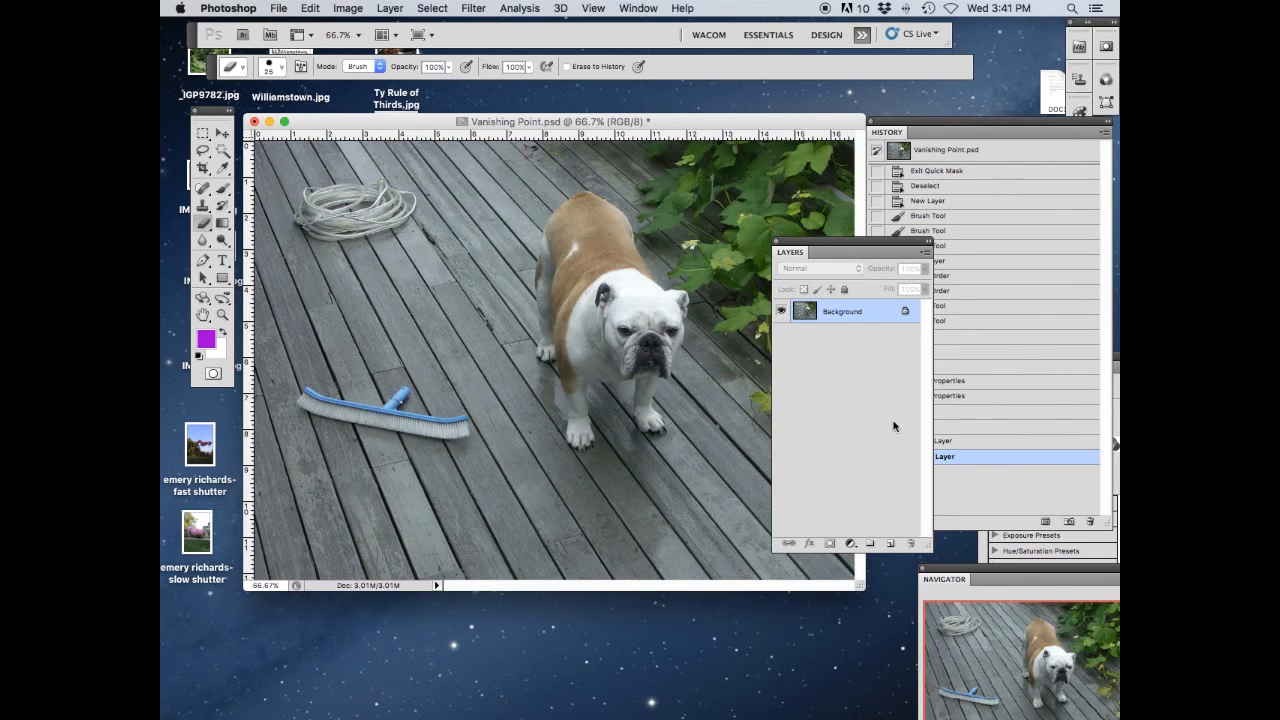
- Add an empty layer above the Background and delete it, repeating this twice in total
left_click(889, 545)
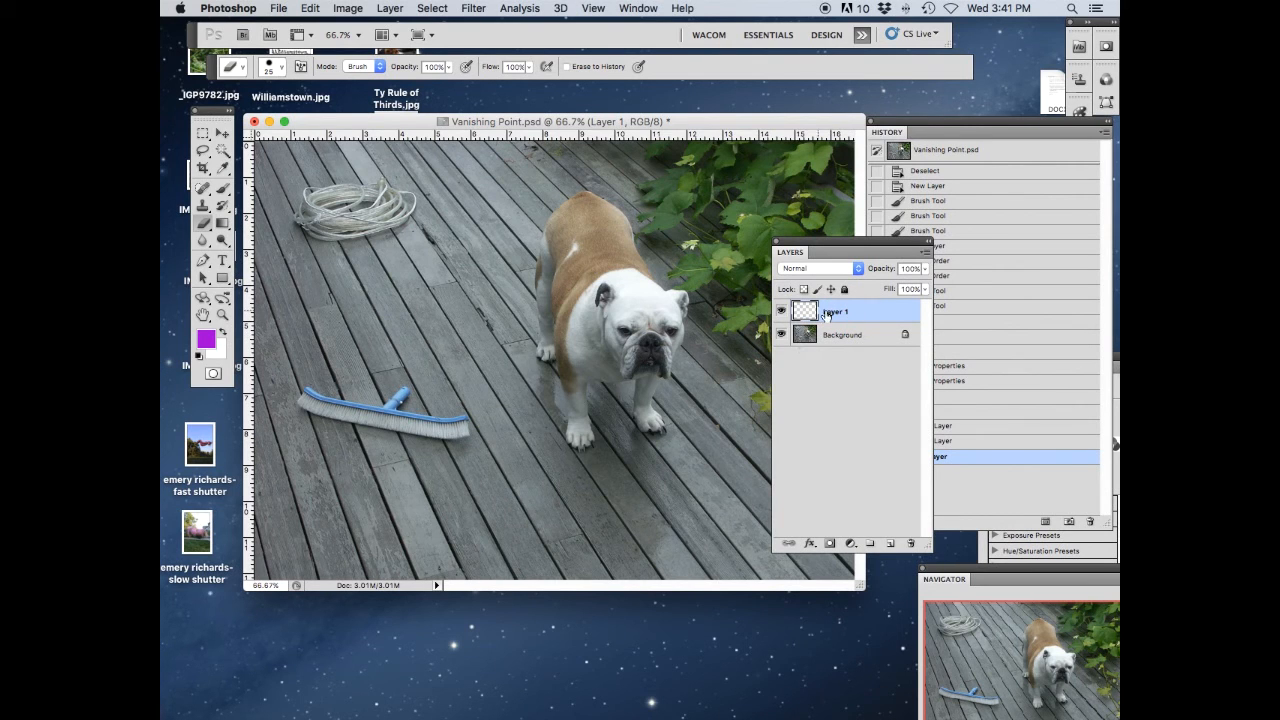
left_click(805, 313)
left_click_drag(805, 313, 908, 542)
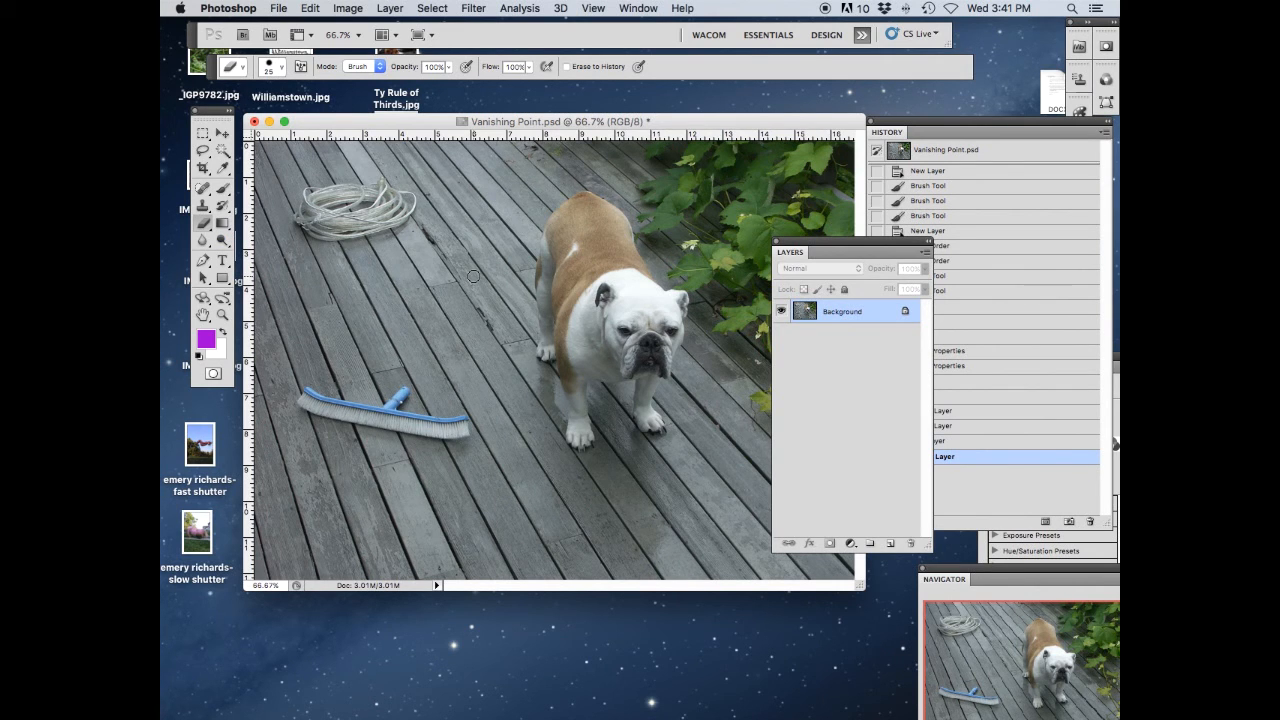
left_click(890, 543)
left_click_drag(826, 316, 910, 543)
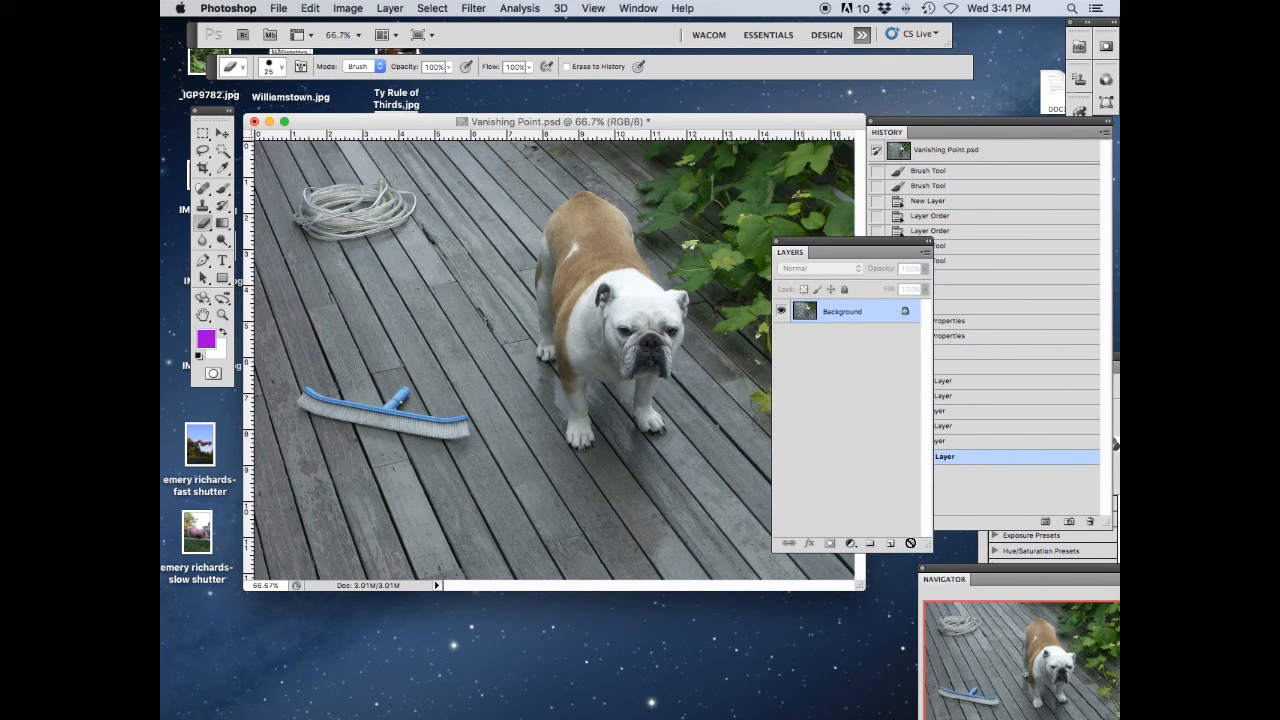
- Paint a winding purple stroke across the deck and dog on a new layer above the Background, and toggle that layer's visibility off and on
left_click(890, 543)
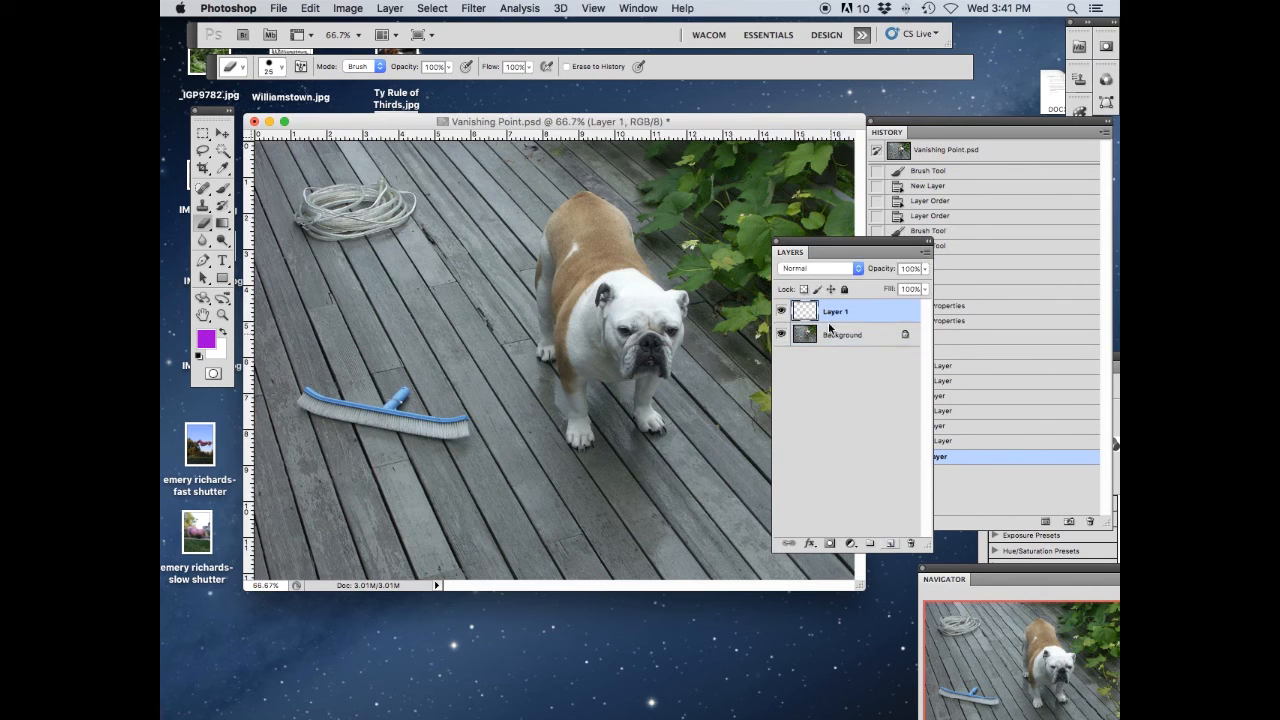
left_click(855, 338)
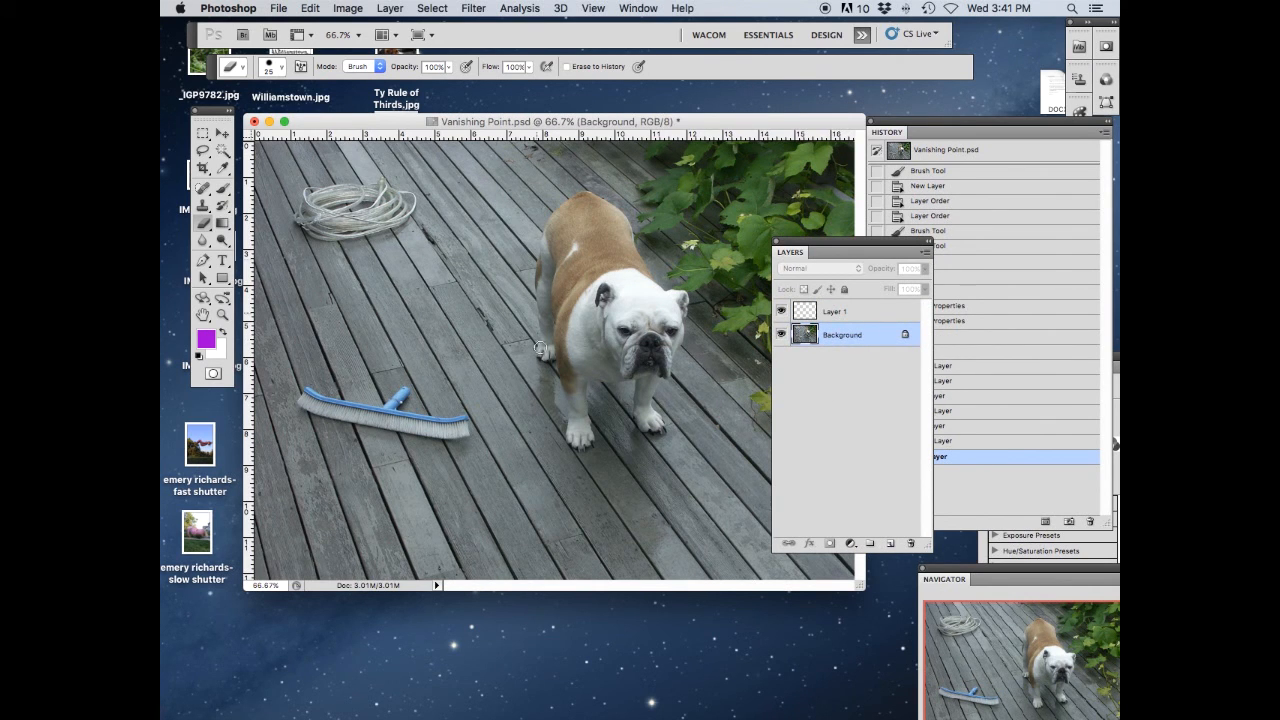
left_click(847, 313)
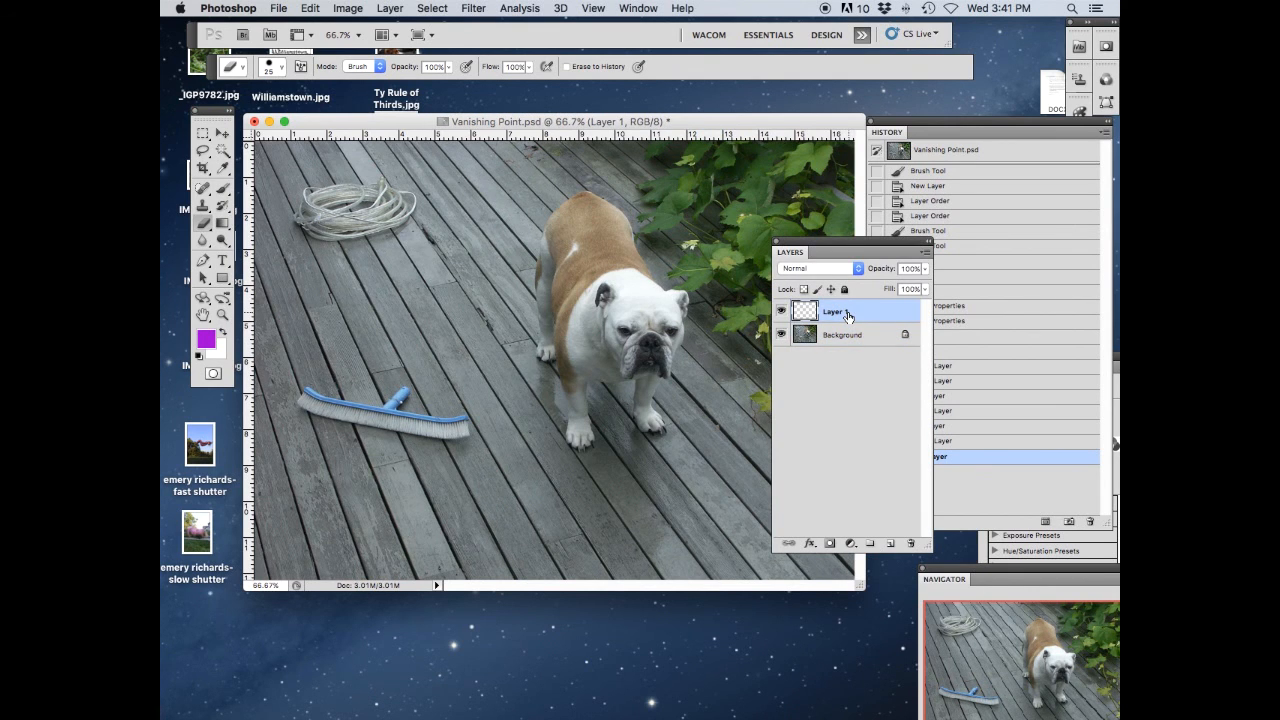
left_click(222, 188)
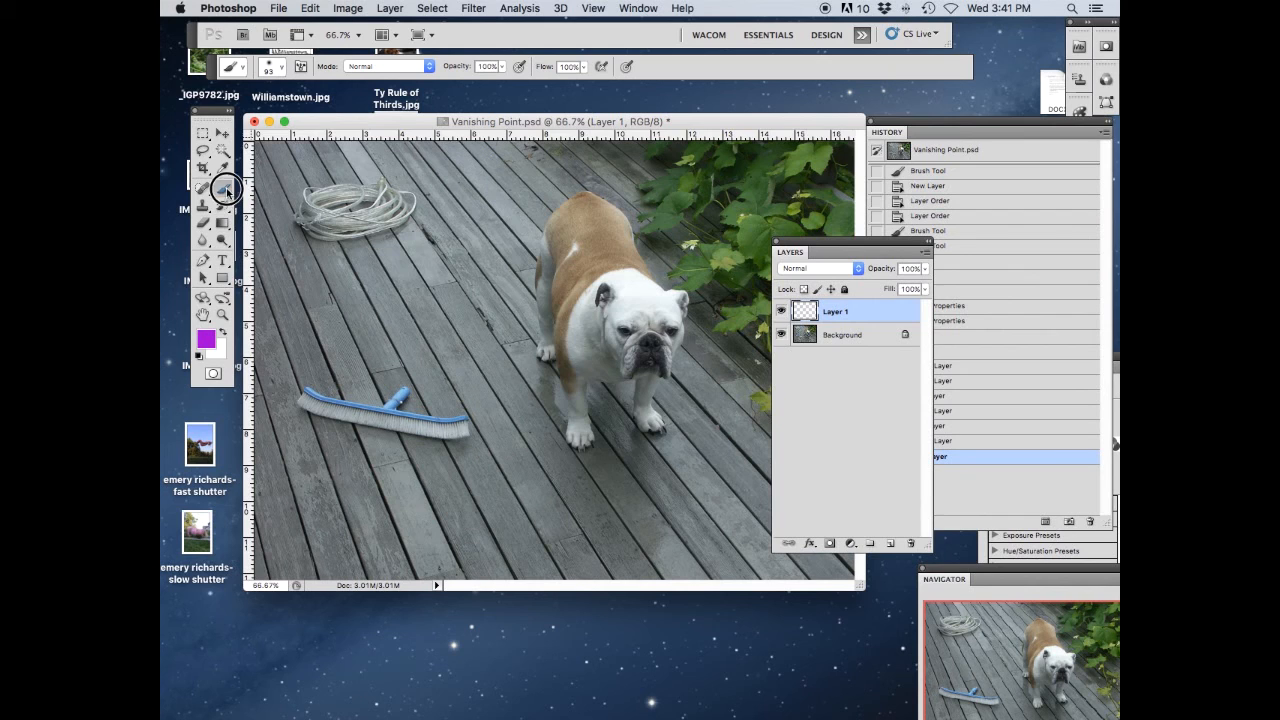
mouse_move(423, 268)
left_mouse_down()
mouse_move(592, 288)
mouse_move(731, 388)
mouse_move(770, 458)
left_mouse_up()
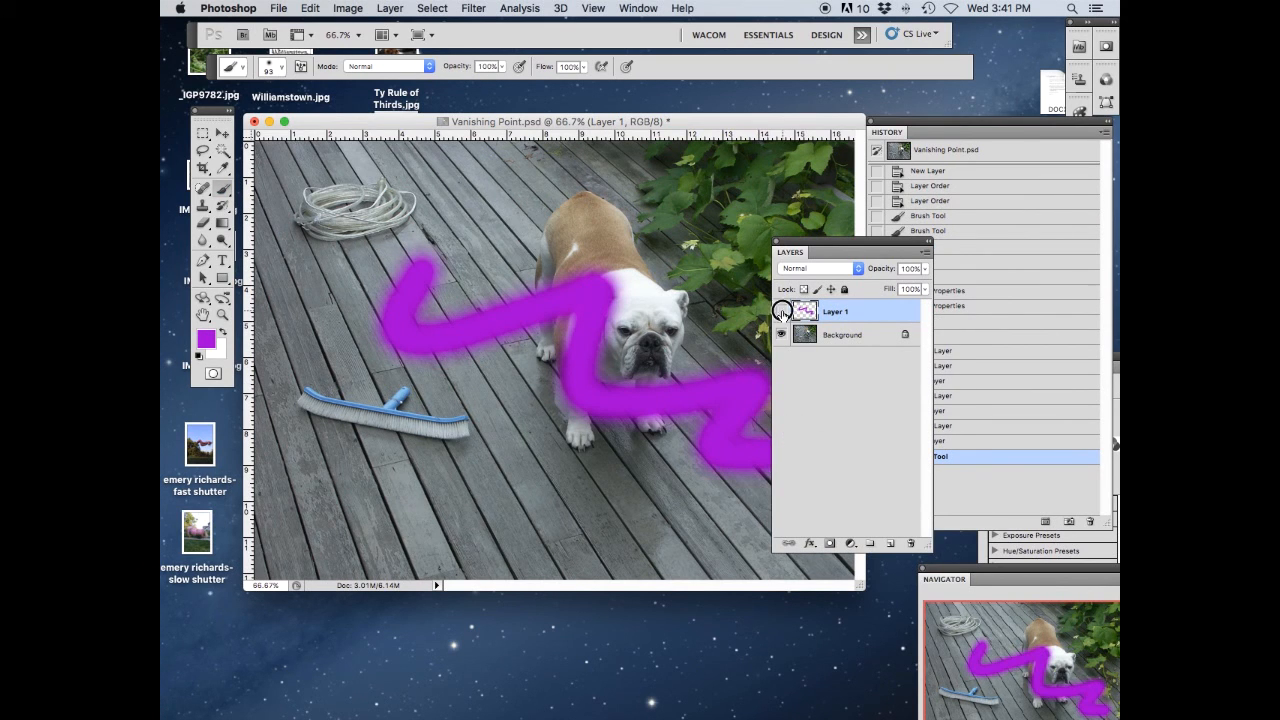
left_click(782, 314)
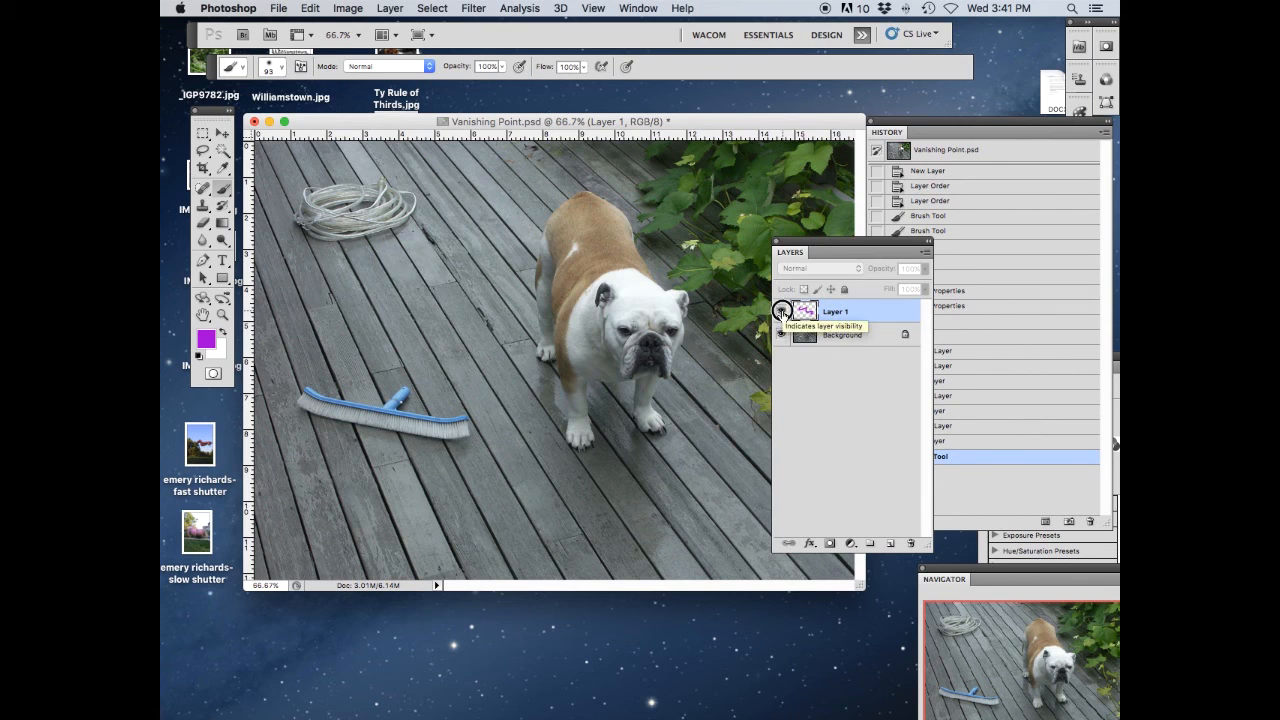
left_click(782, 314)
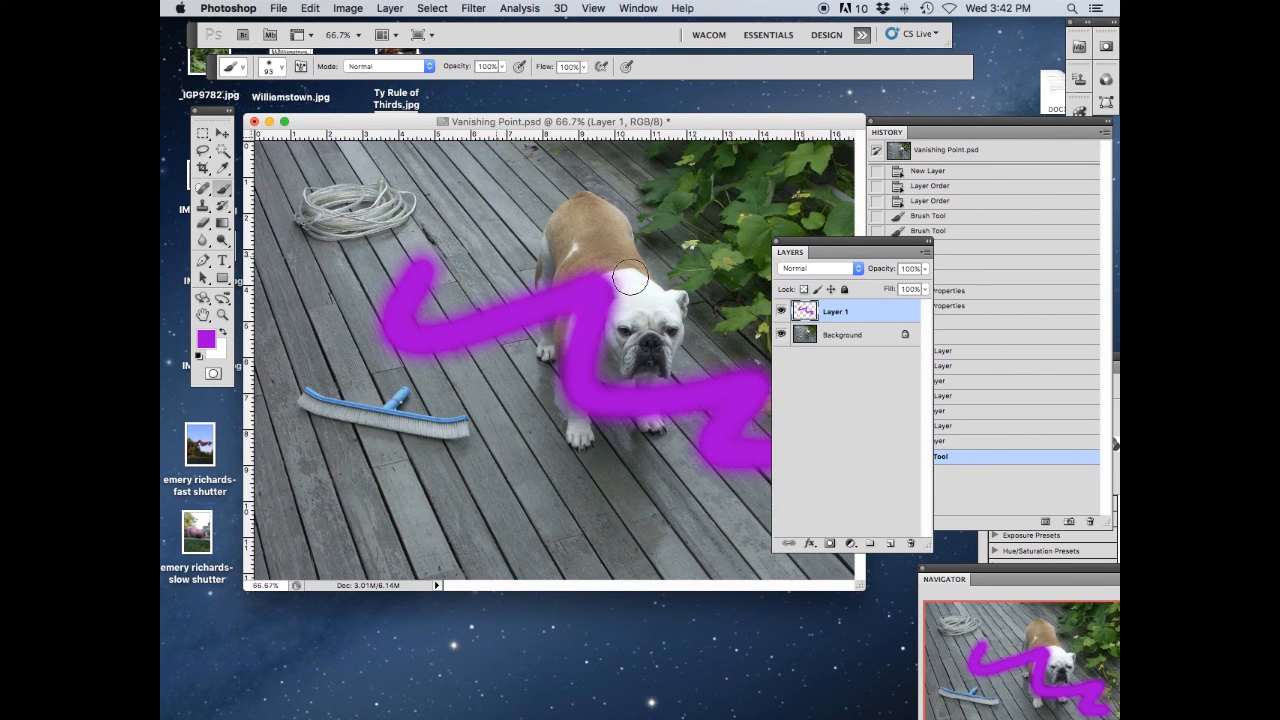